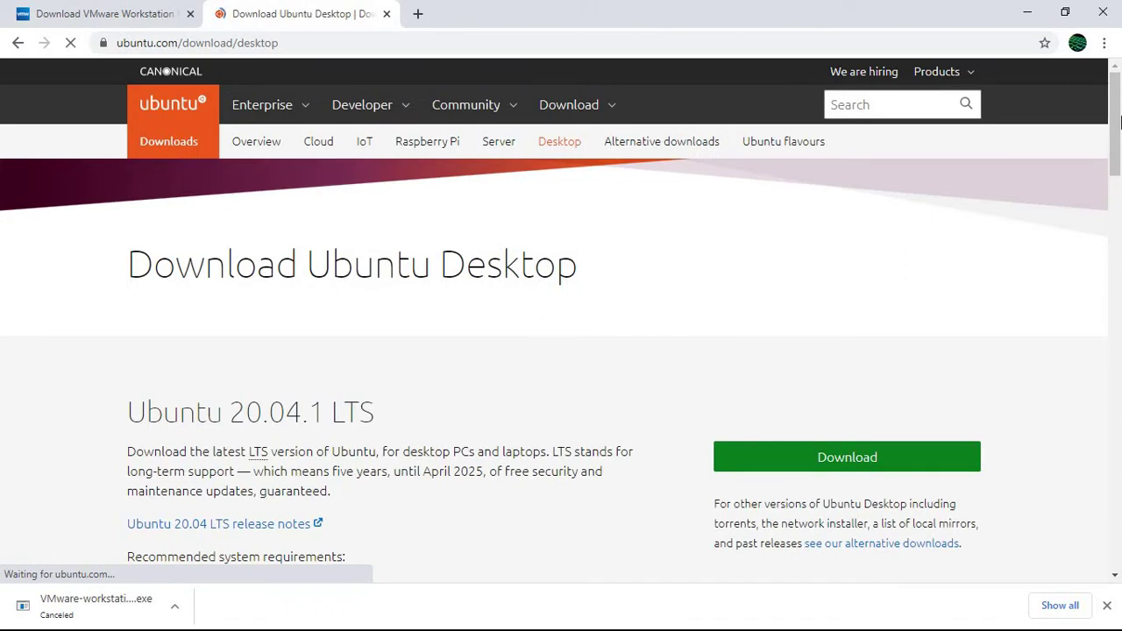
Start downloading the Ubuntu 20.04.1 LTS desktop image from the Ubuntu website and cancel the download
scroll(1084, 307, down, 12)
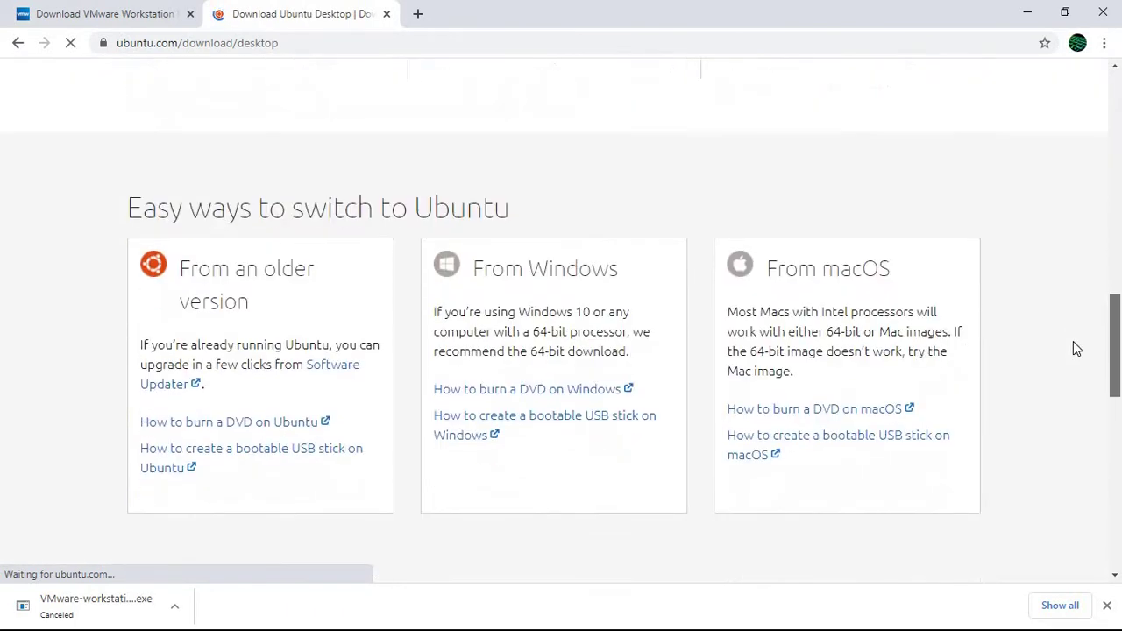
scroll(1067, 376, down, 10)
scroll(1116, 235, up, 9)
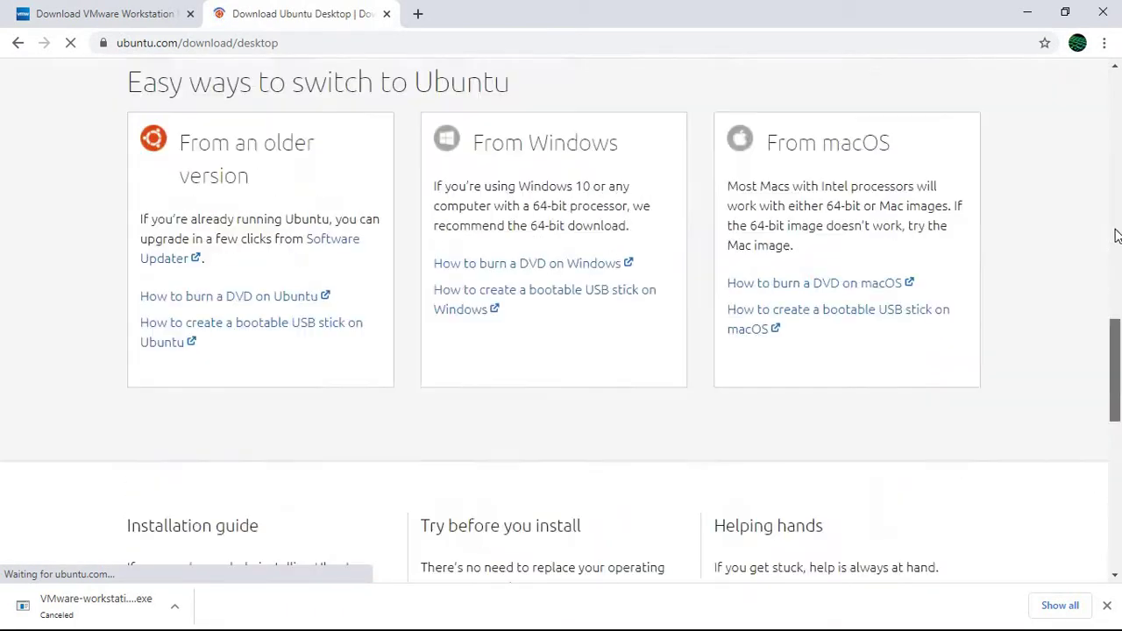
scroll(1110, 175, up, 8)
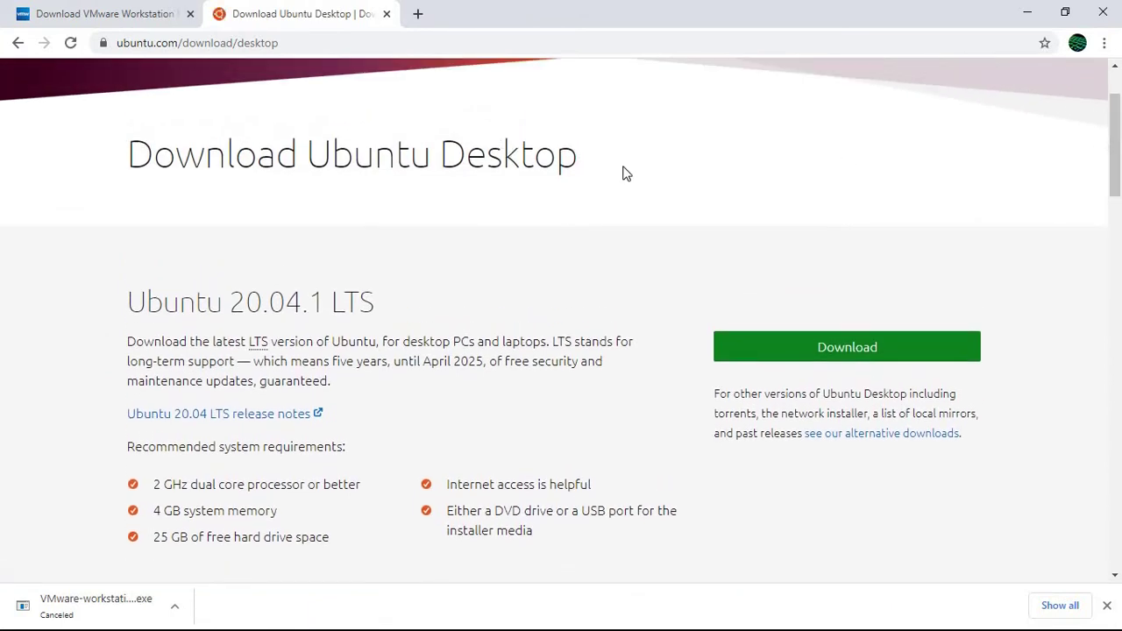
click(800, 345)
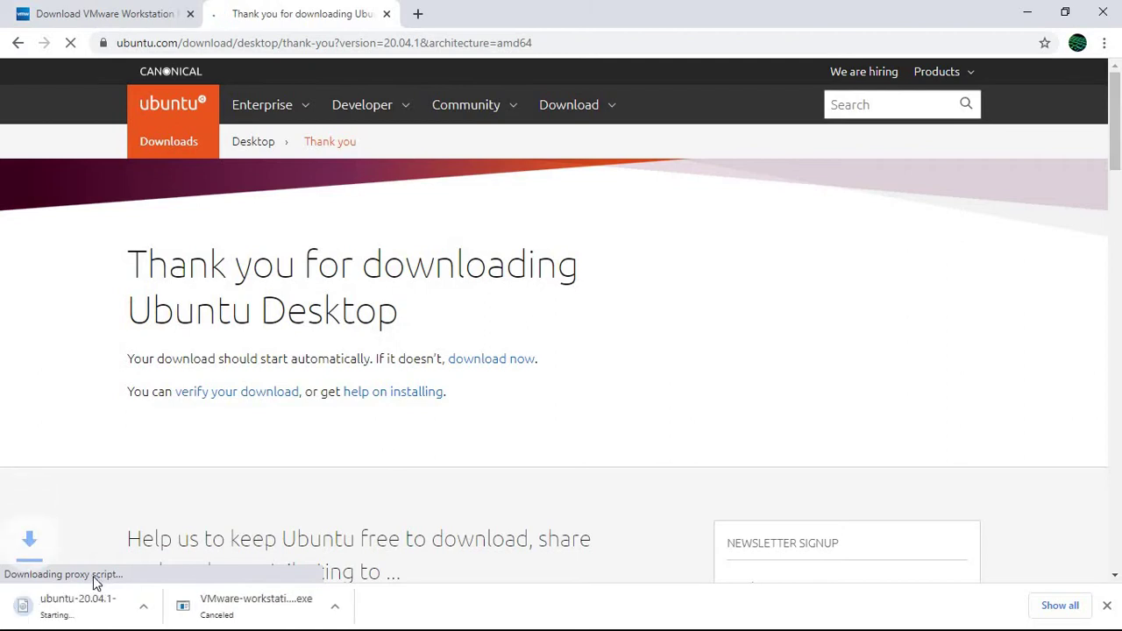
click(177, 609)
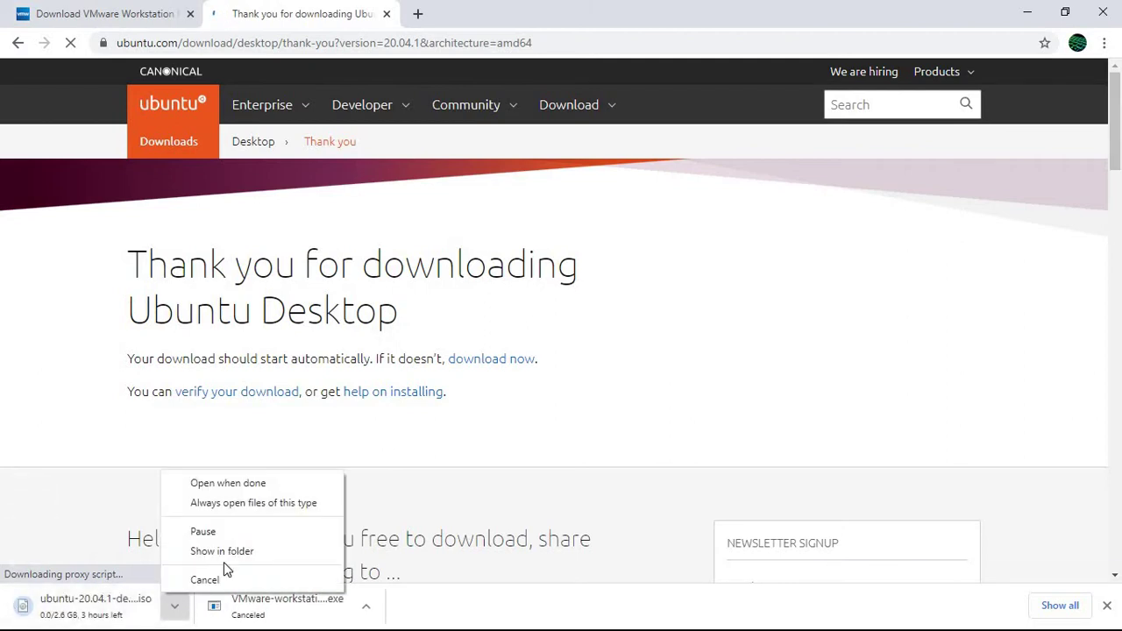
click(205, 580)
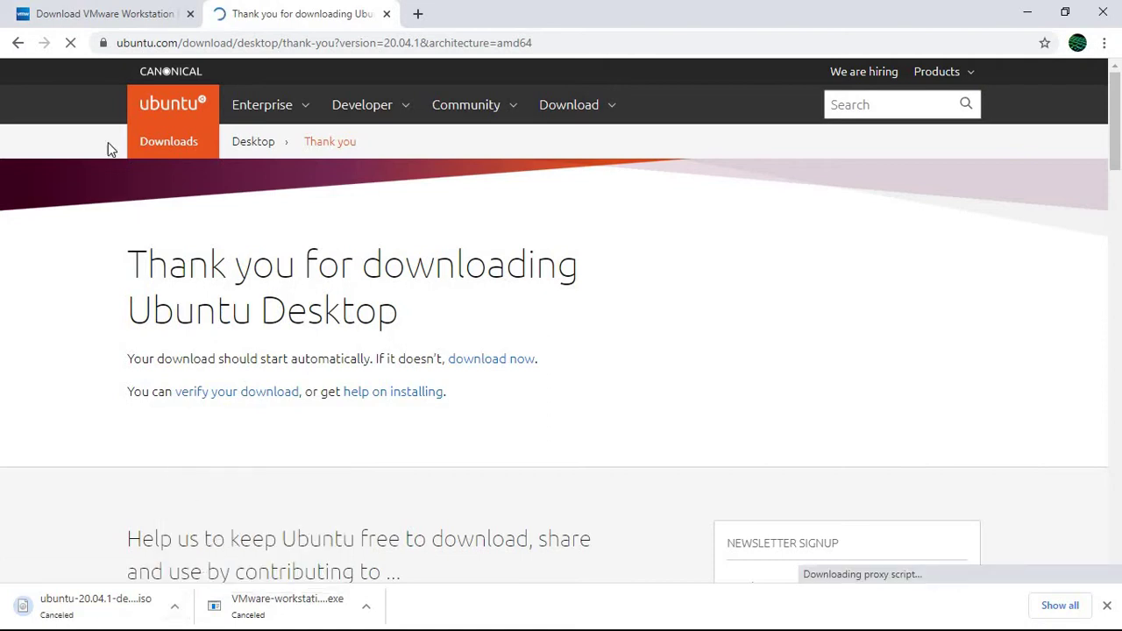
Switch to VMware Workstation and begin creating a new virtual machine with the Typical configuration
click(1025, 16)
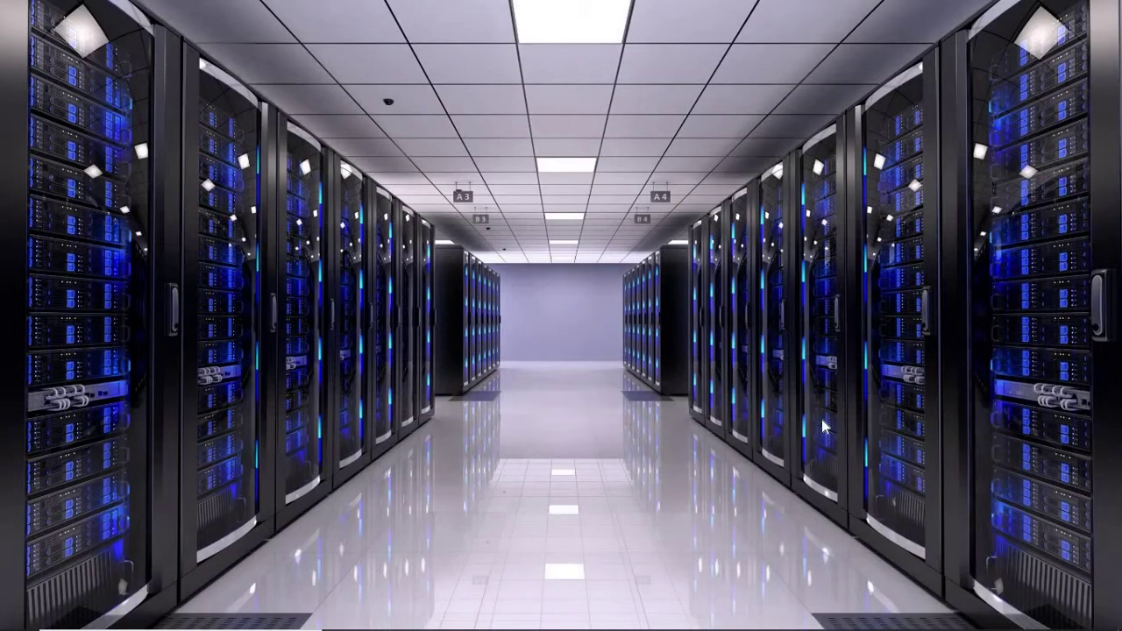
click(783, 617)
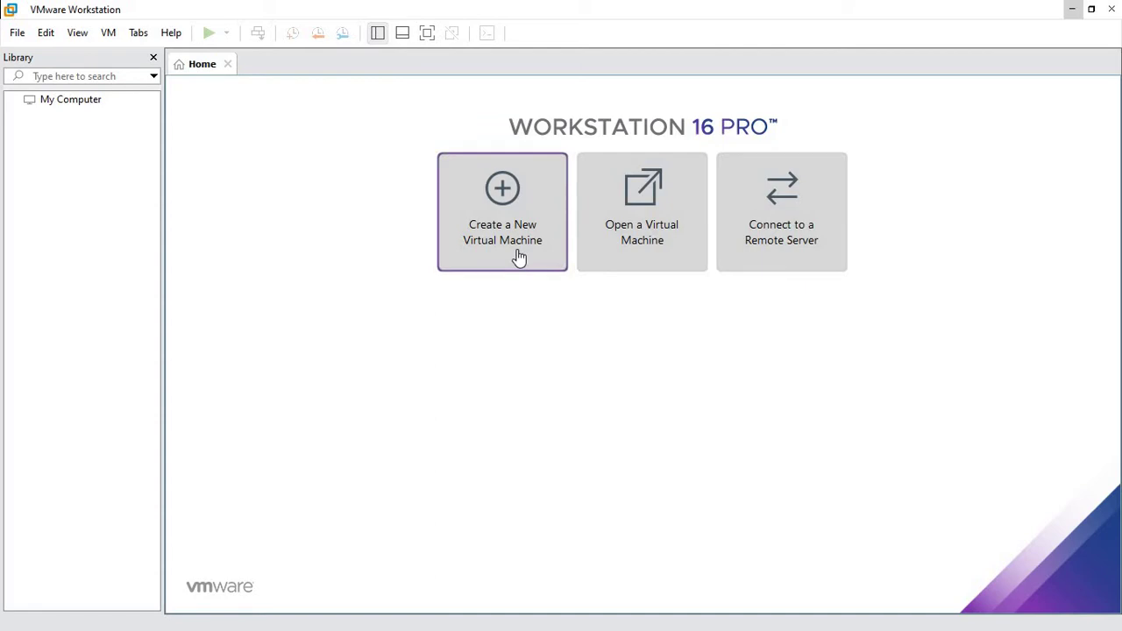
click(499, 188)
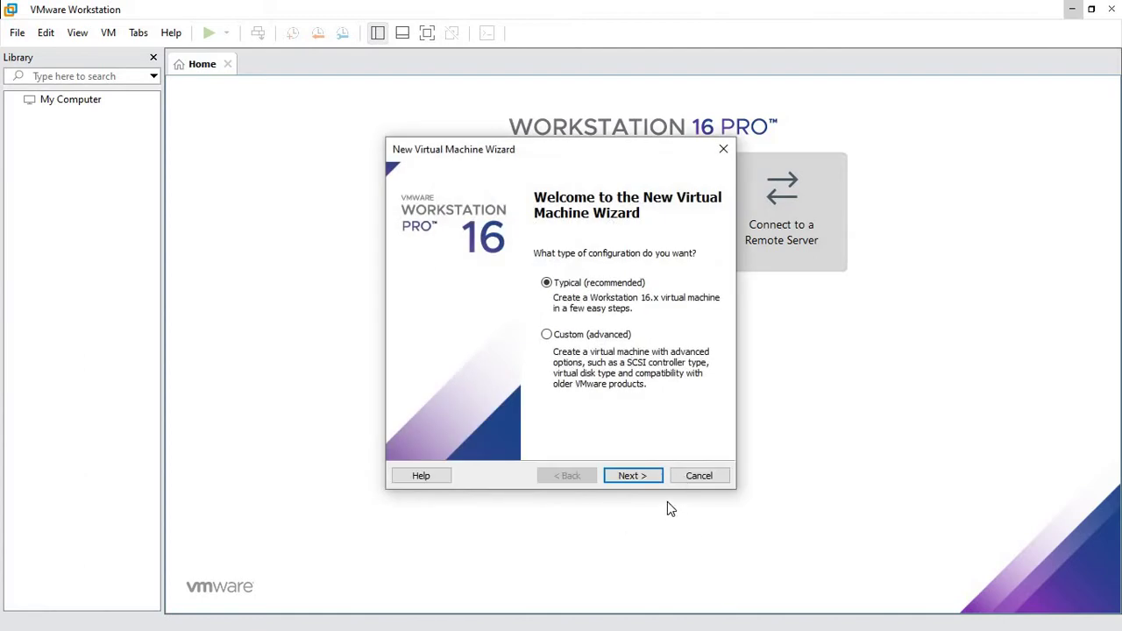
click(633, 477)
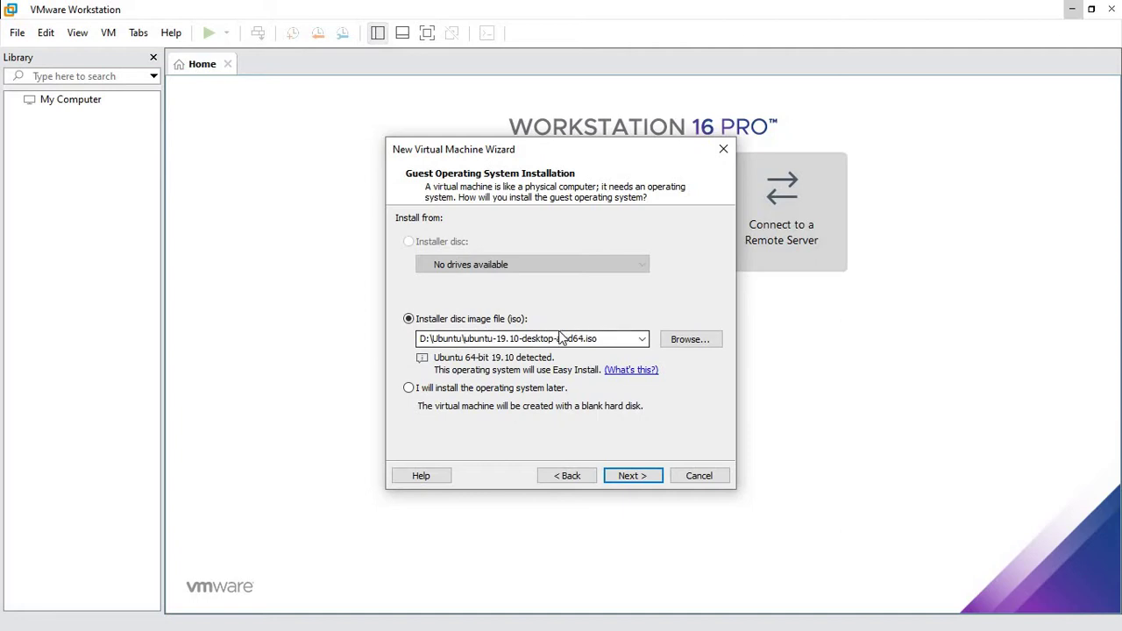
Choose ubuntu-19.10-desktop-amd64 from the Ubuntu folder on drive D as the installer disc image
click(697, 342)
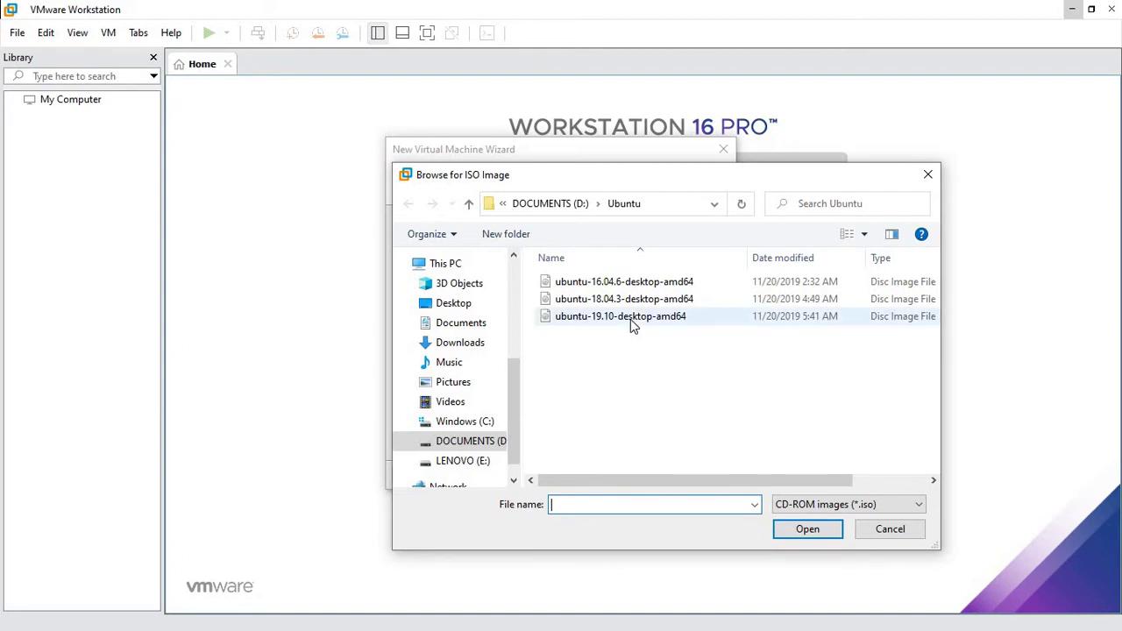
click(631, 319)
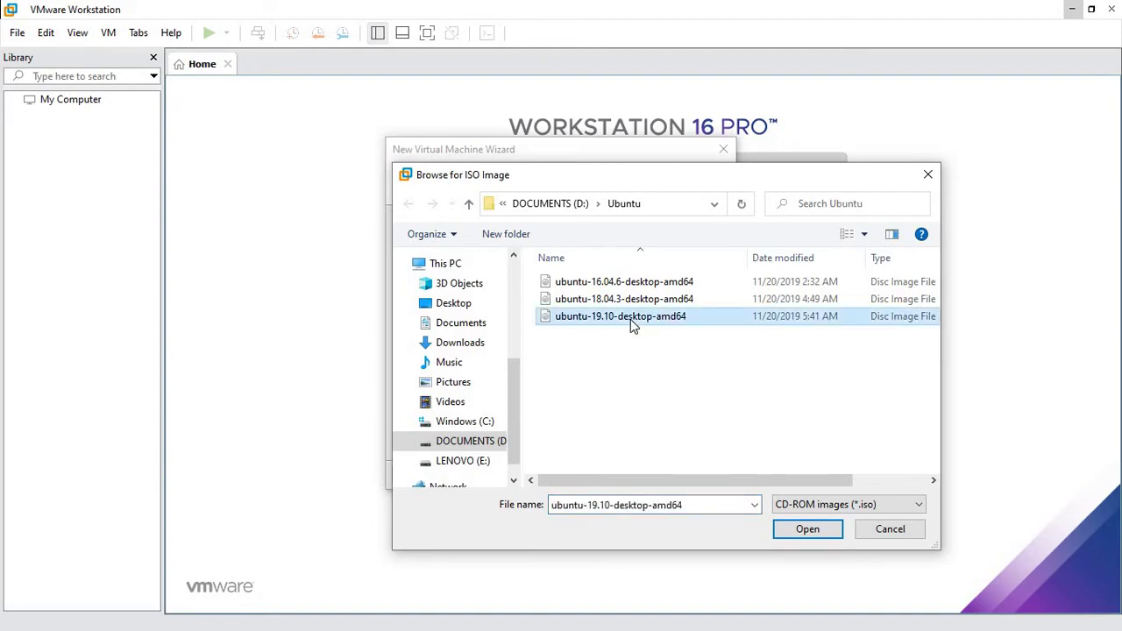
click(813, 530)
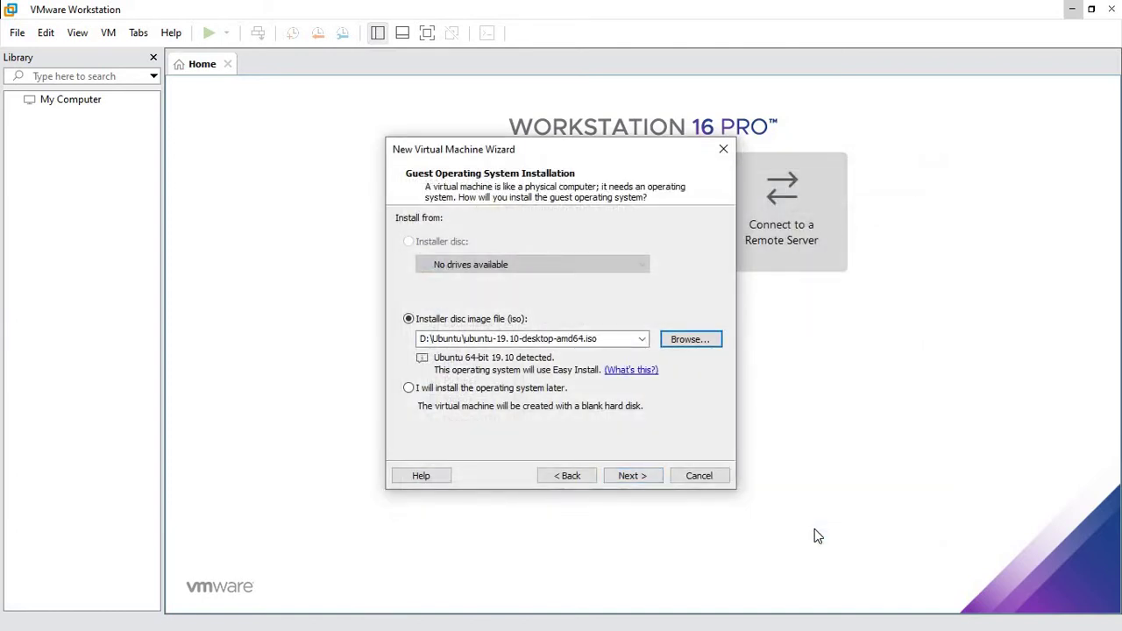
click(636, 483)
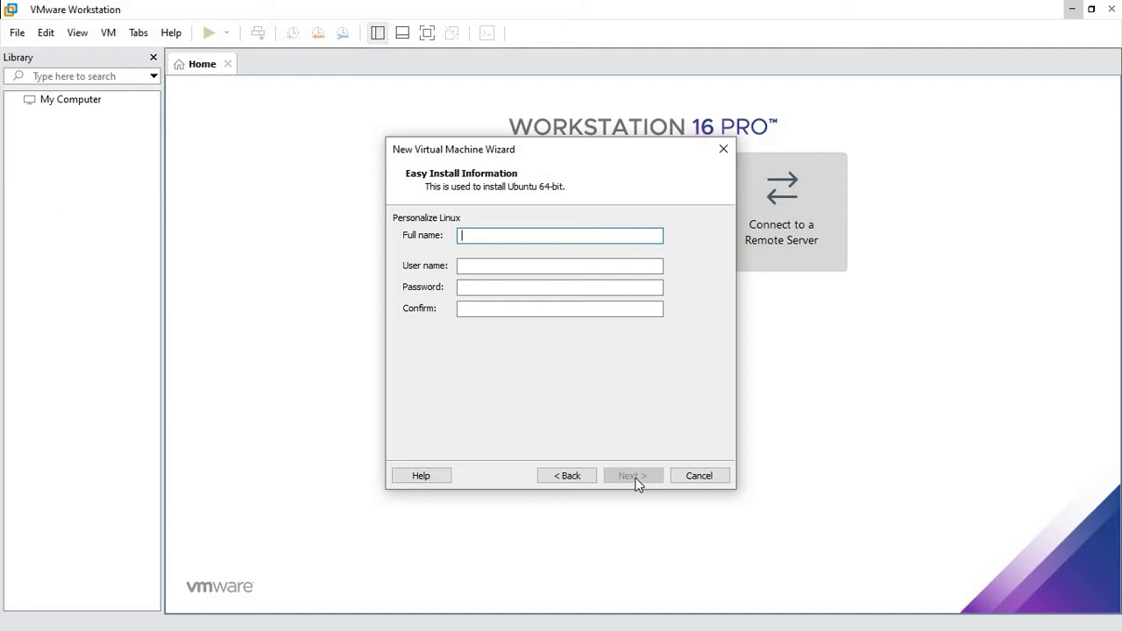
Set the Easy Install full name to UbuntuMabox and the user name to maboxubuntu
text(UbuntuMabox)
click(477, 266)
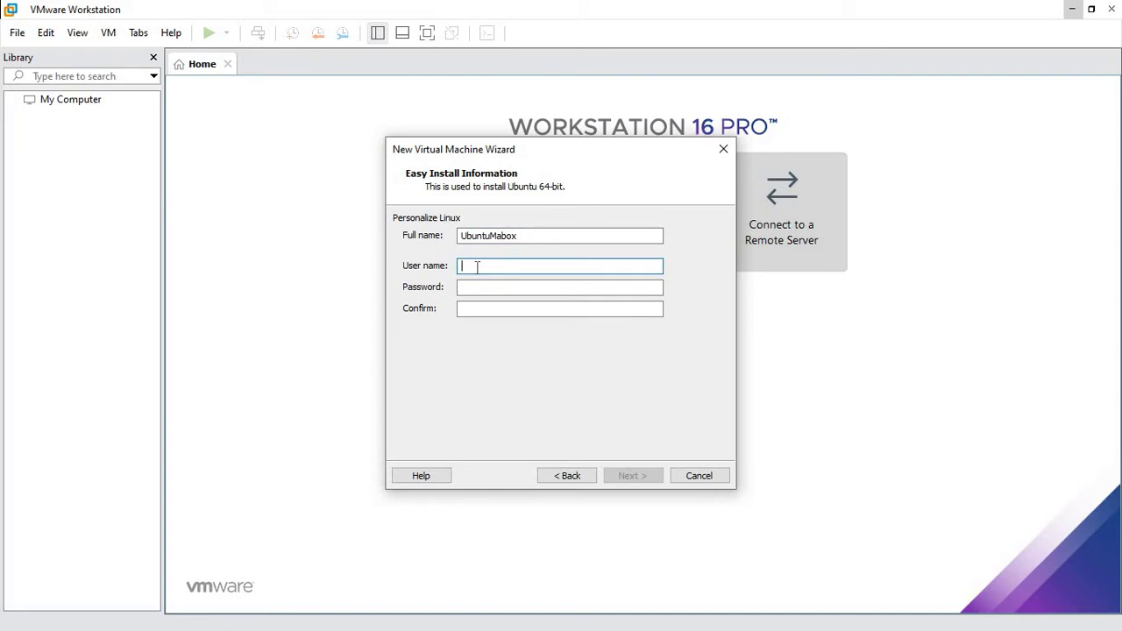
text(M)
key(BackSpace)
text(maboxubuntu)
Enter and confirm the account password for the Ubuntu guest, and accept the Easy Install information
click(488, 286)
text(•)
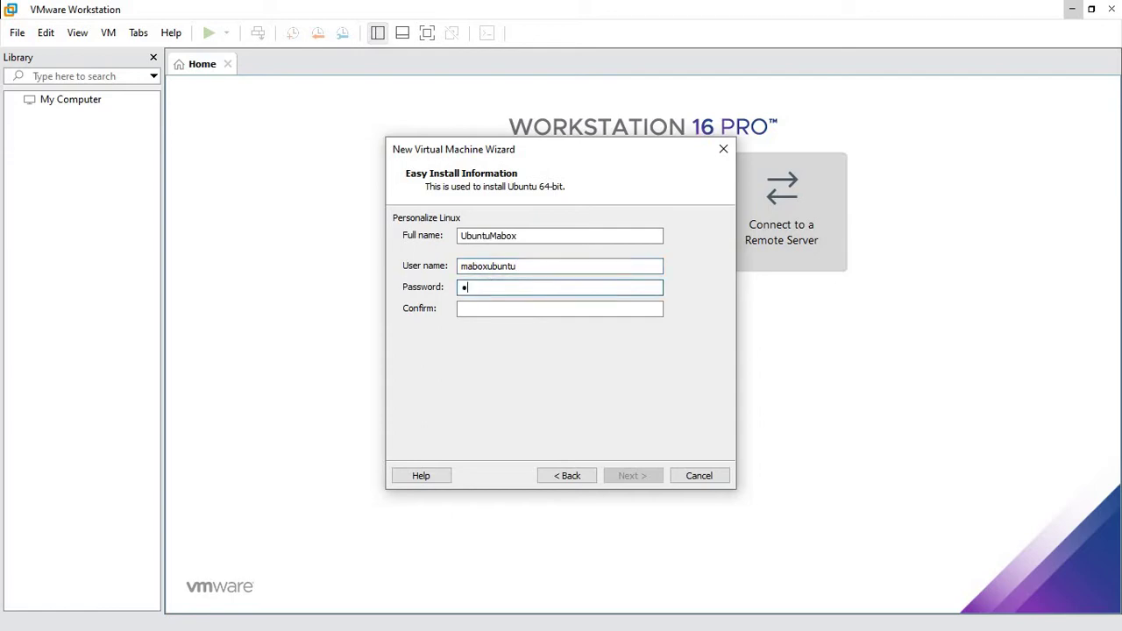
text(•••••••)
click(494, 310)
text(•••)
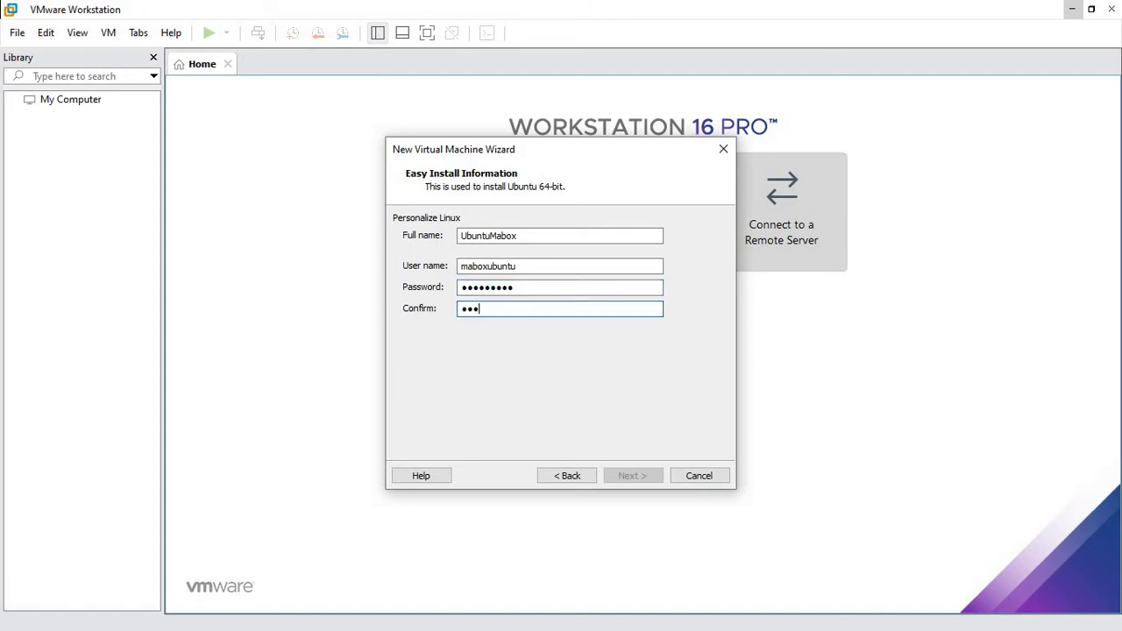
text(••••••)
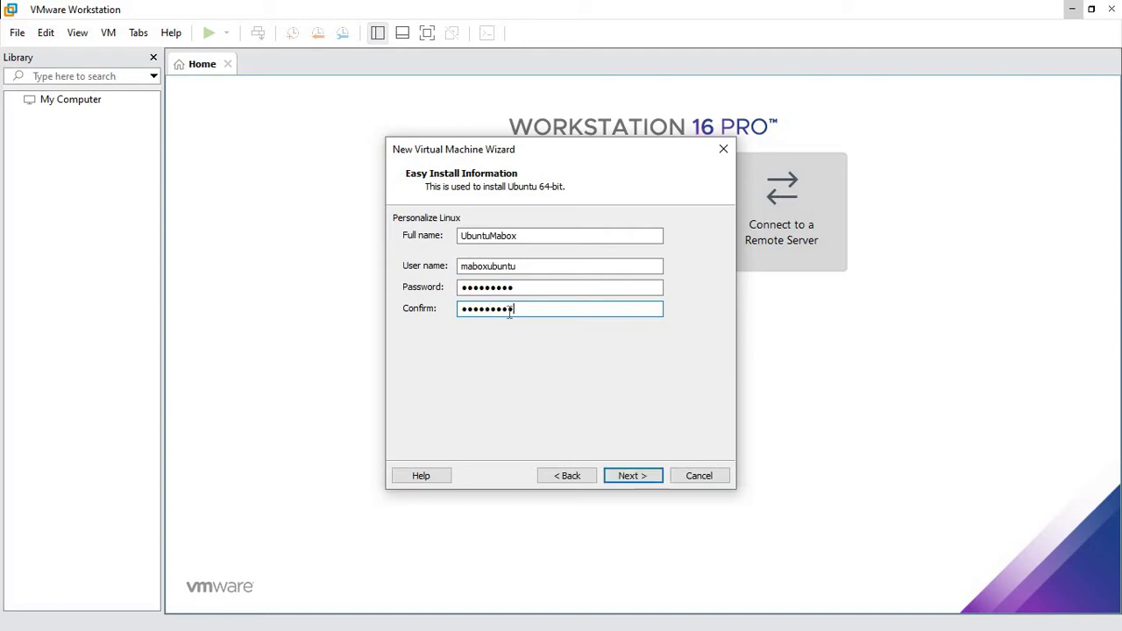
click(639, 476)
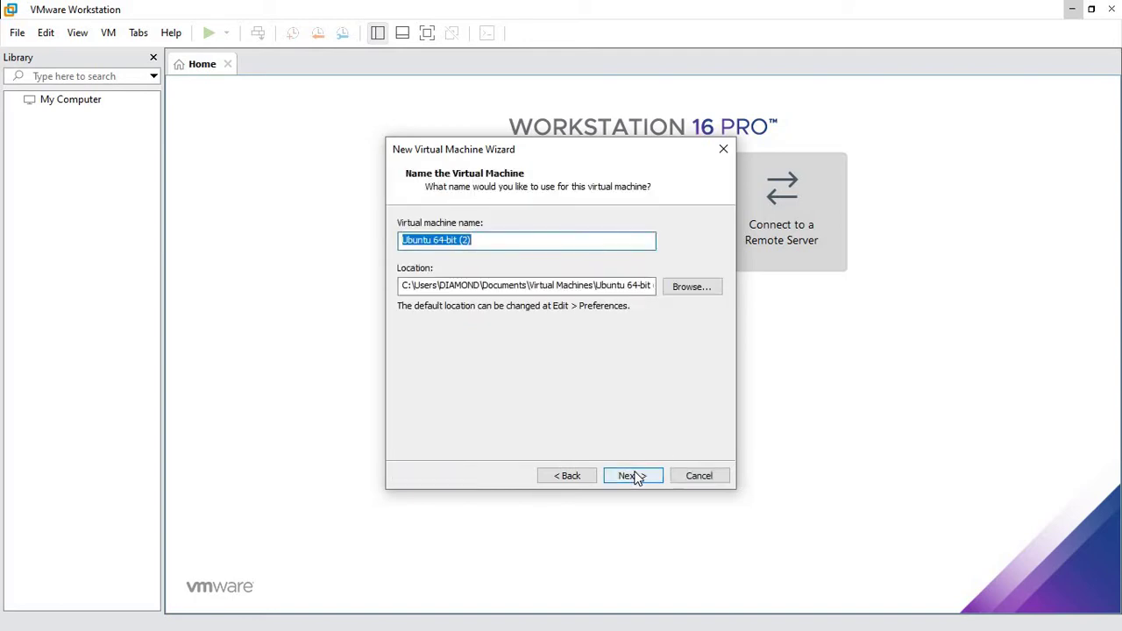
Name the virtual machine UbuntuMabox and accept its storage location
click(485, 244)
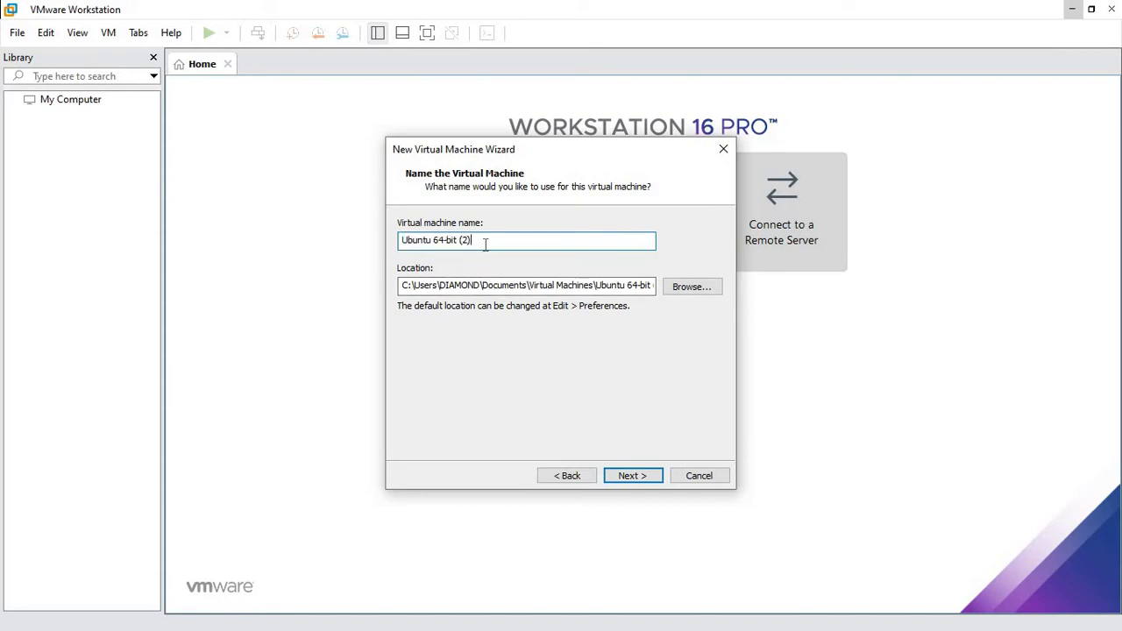
key(BackSpace)
key(BackSpace)
key(BackSpace)
key(BackSpace)
key(BackSpace)
key(BackSpace)
key(BackSpace)
key(BackSpace)
key(BackSpace)
key(BackSpace)
key(BackSpace)
text(Mabox)
click(625, 474)
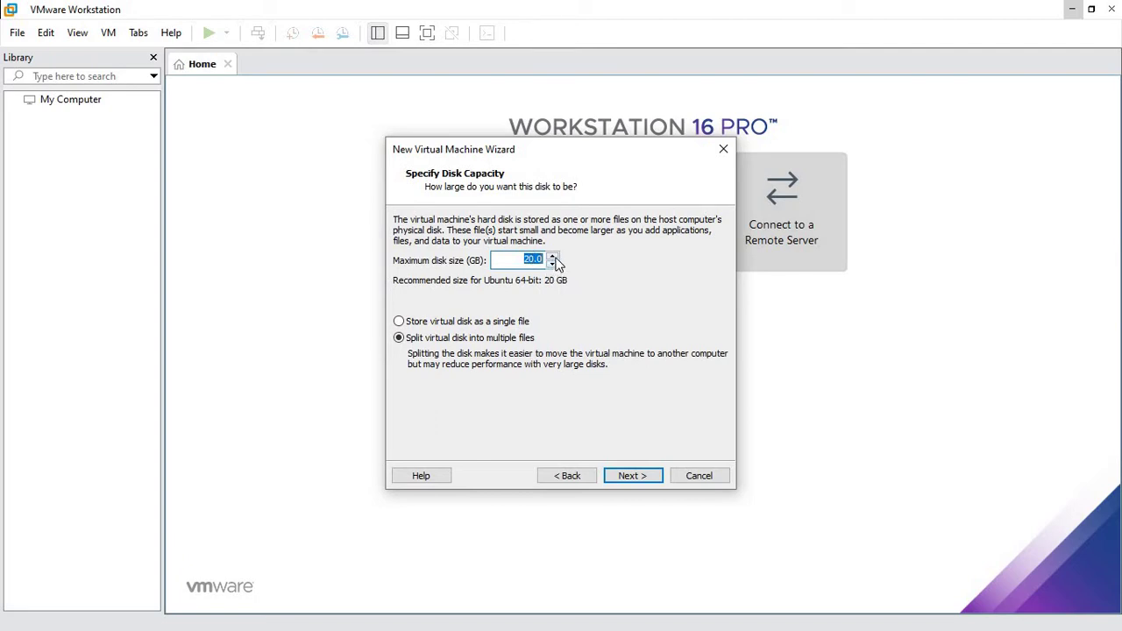
Accept a maximum disk size of 20 GB with the virtual disk split into multiple files
click(400, 322)
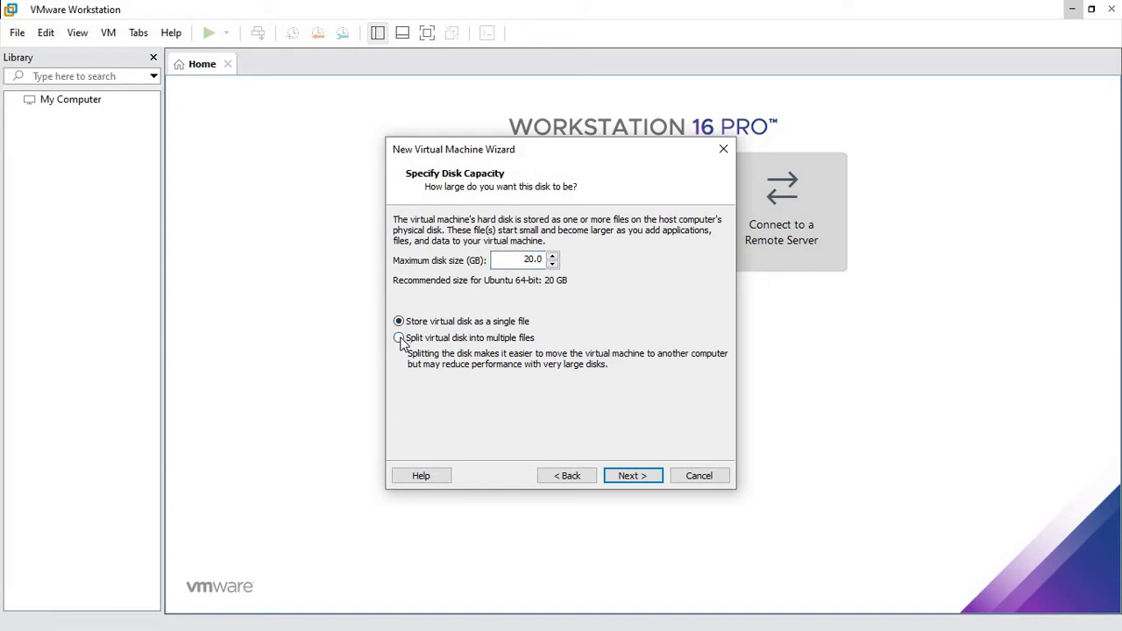
click(400, 338)
click(650, 484)
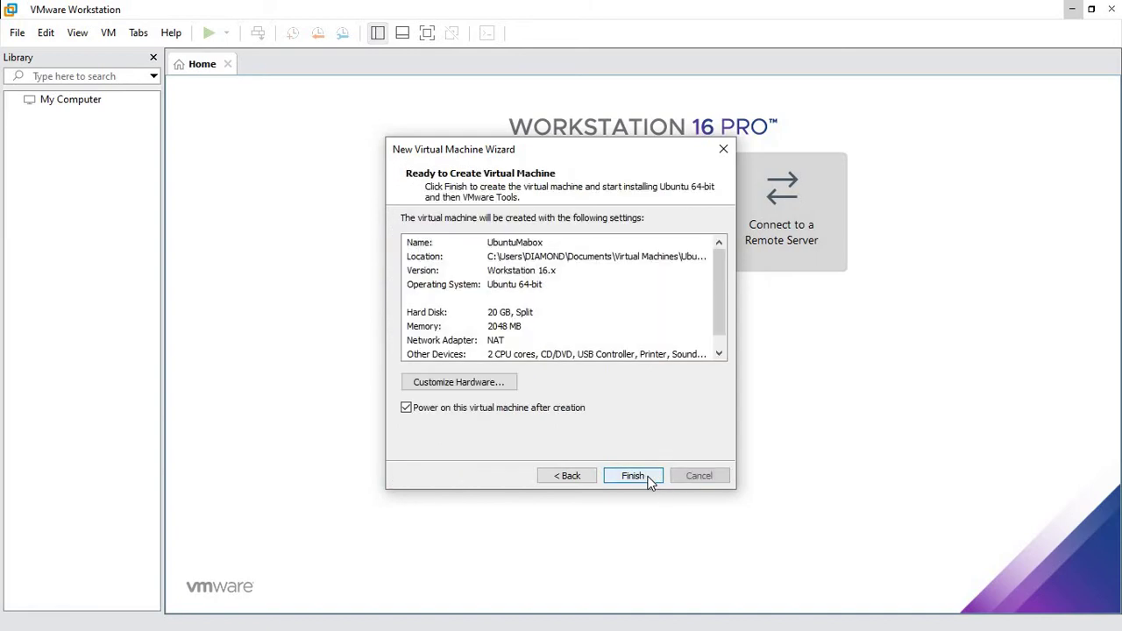
Review the virtual machine's memory, processor and CD/DVD hardware settings without changing them
click(474, 384)
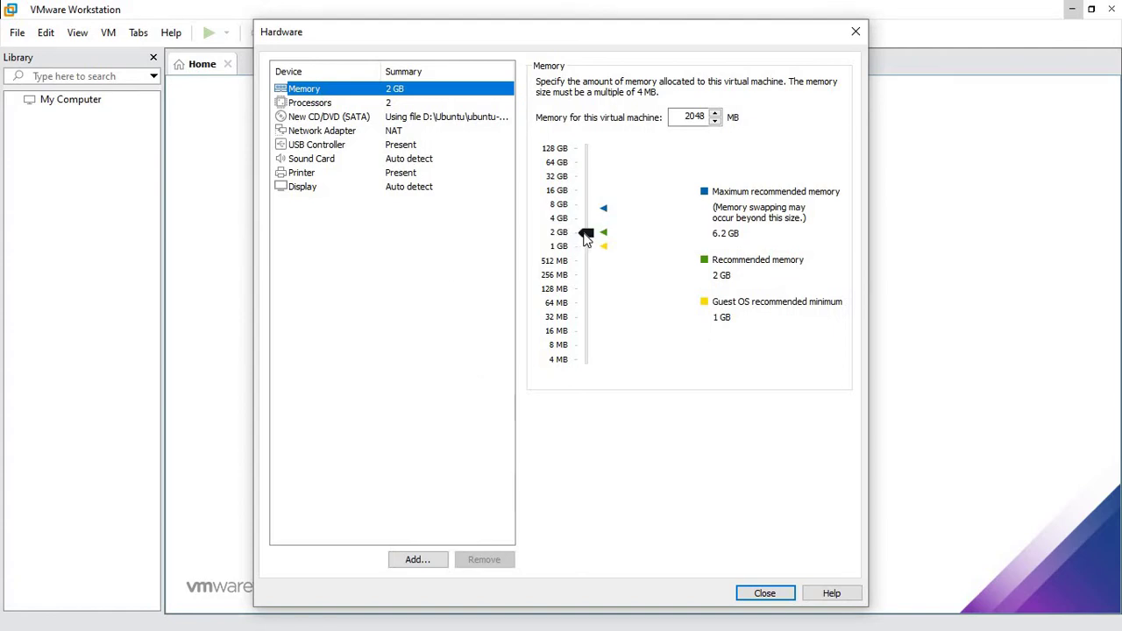
drag(585, 235, 562, 237)
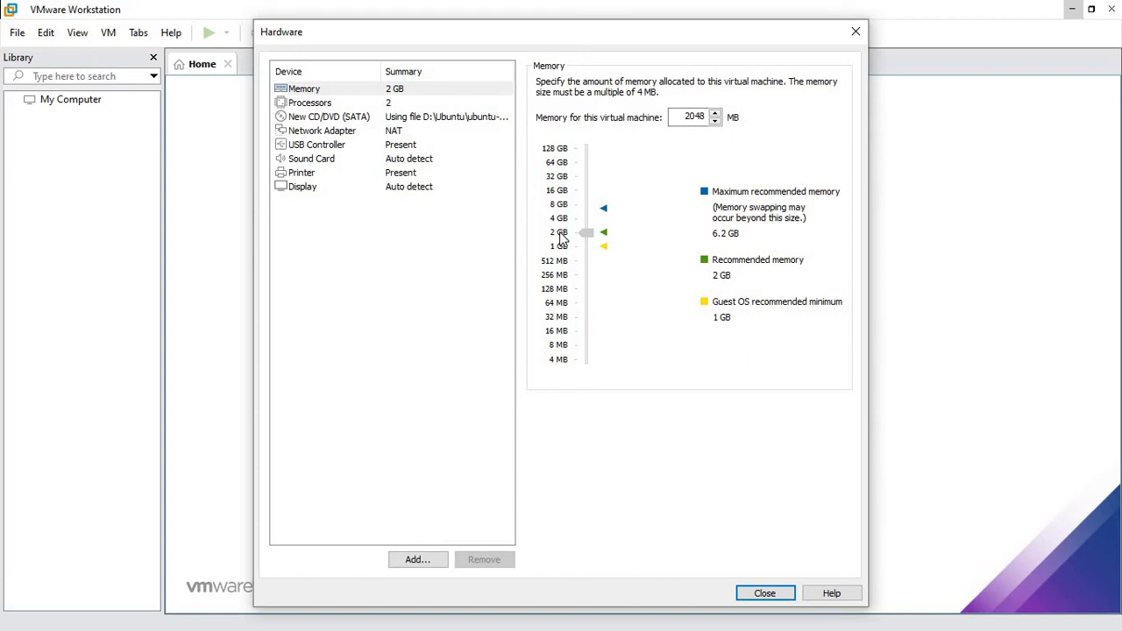
drag(562, 237, 563, 240)
click(301, 103)
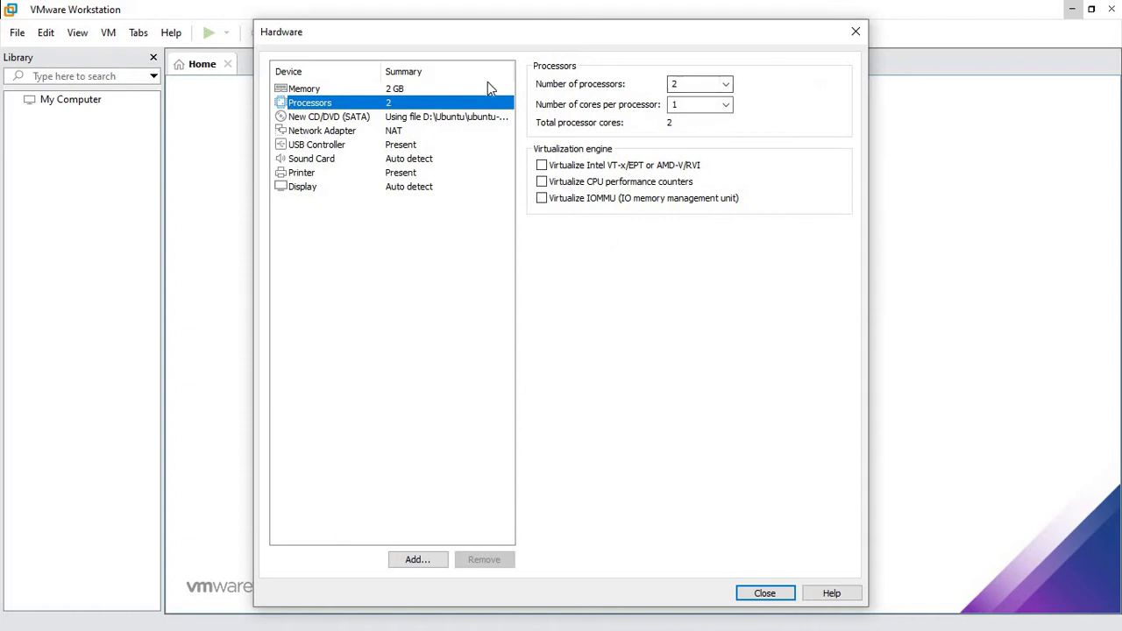
click(364, 121)
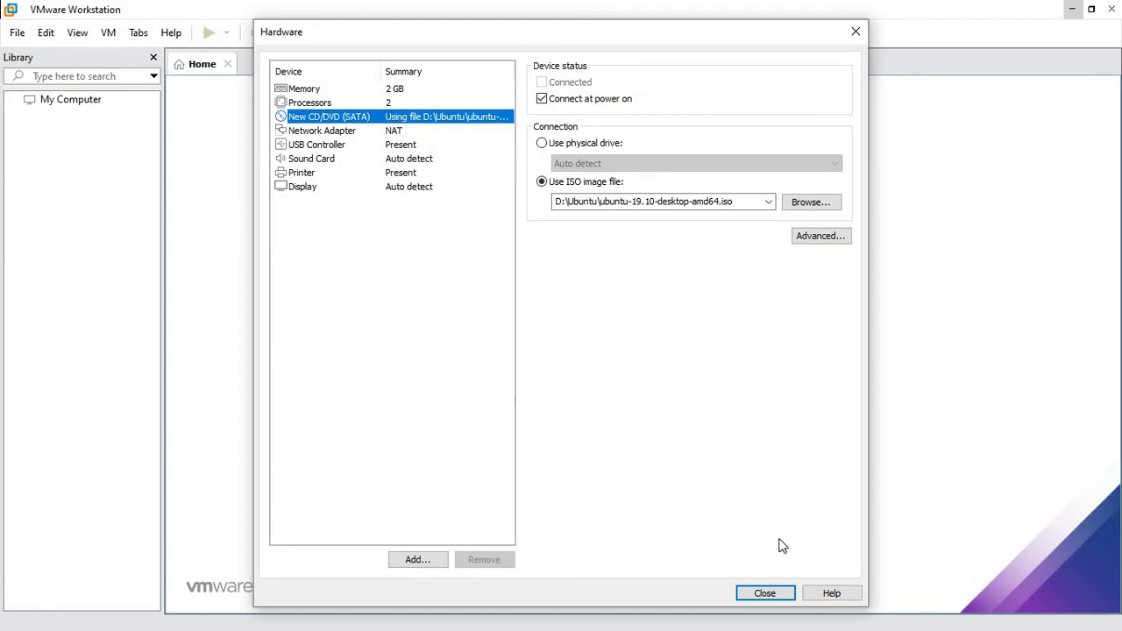
click(773, 595)
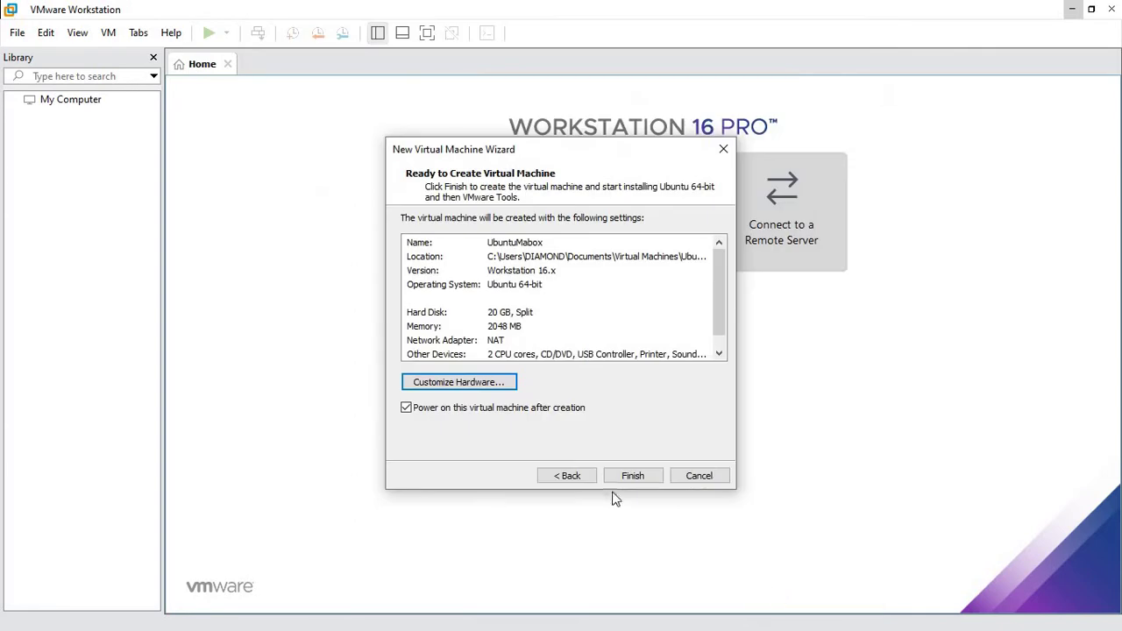
Finish creating the virtual machine with power-on after creation enabled so the Ubuntu installation starts
click(628, 476)
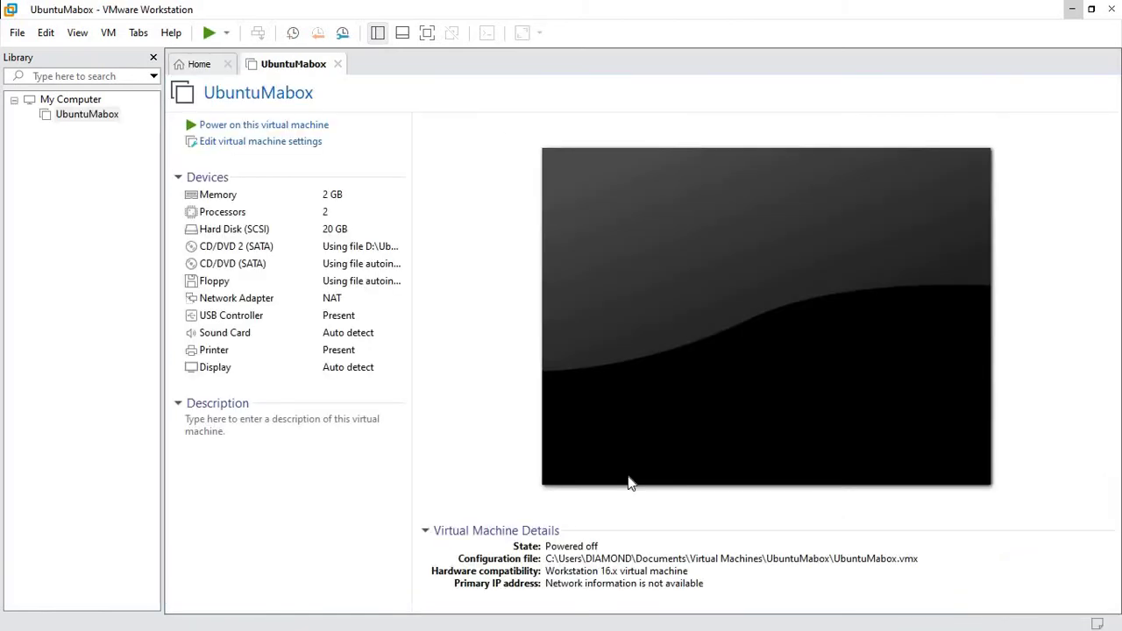
click(627, 476)
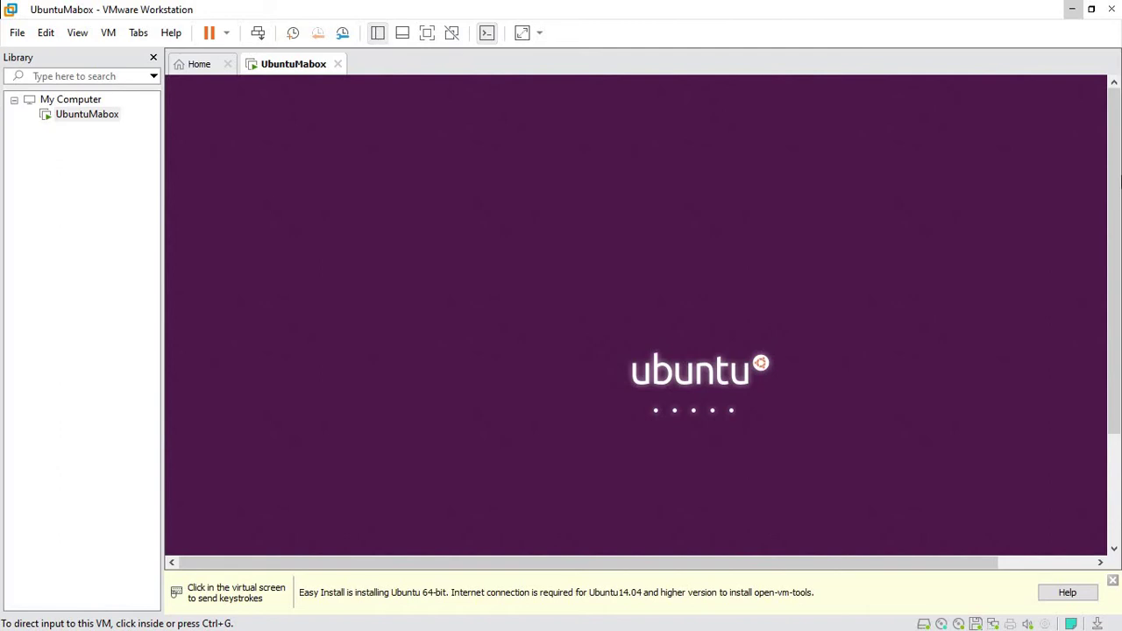
drag(1115, 195, 1115, 237)
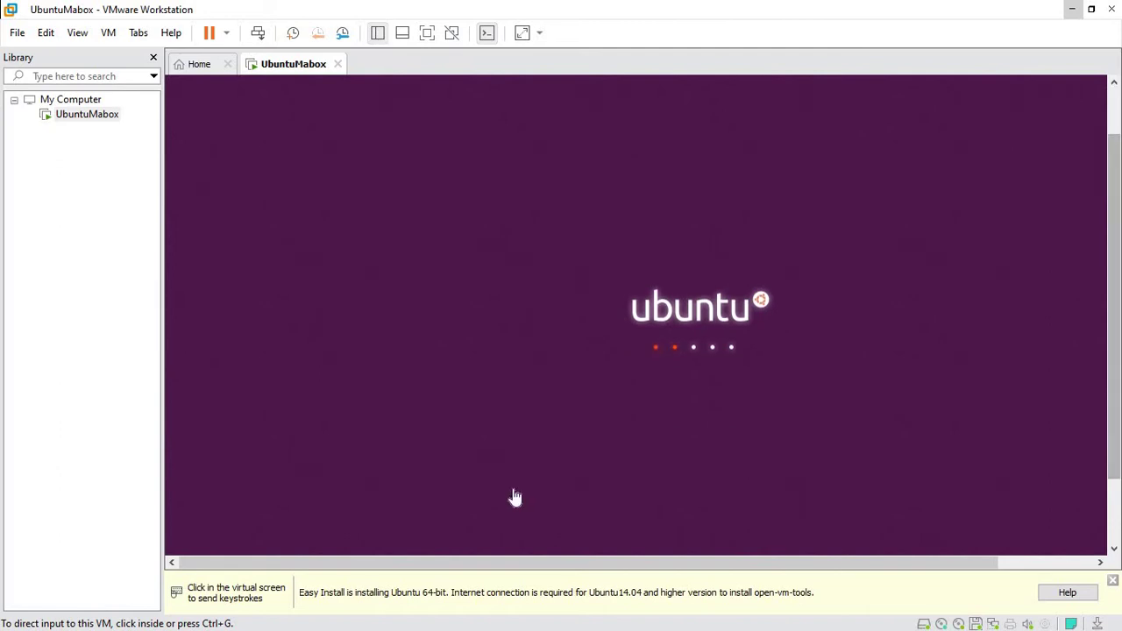
drag(427, 568, 488, 569)
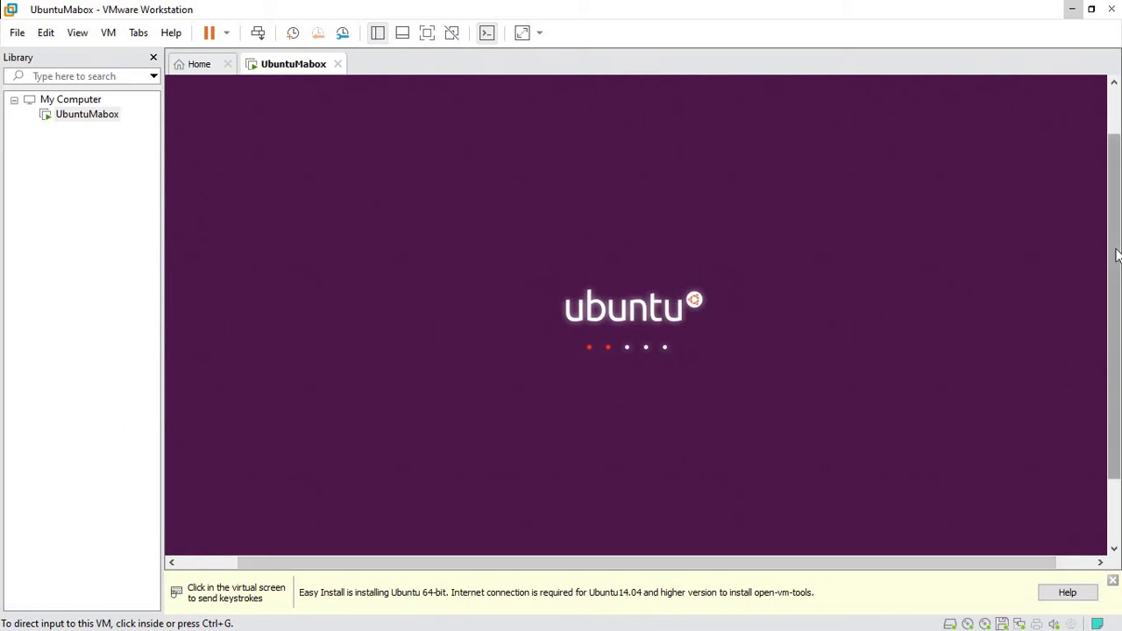
drag(1117, 254, 1101, 283)
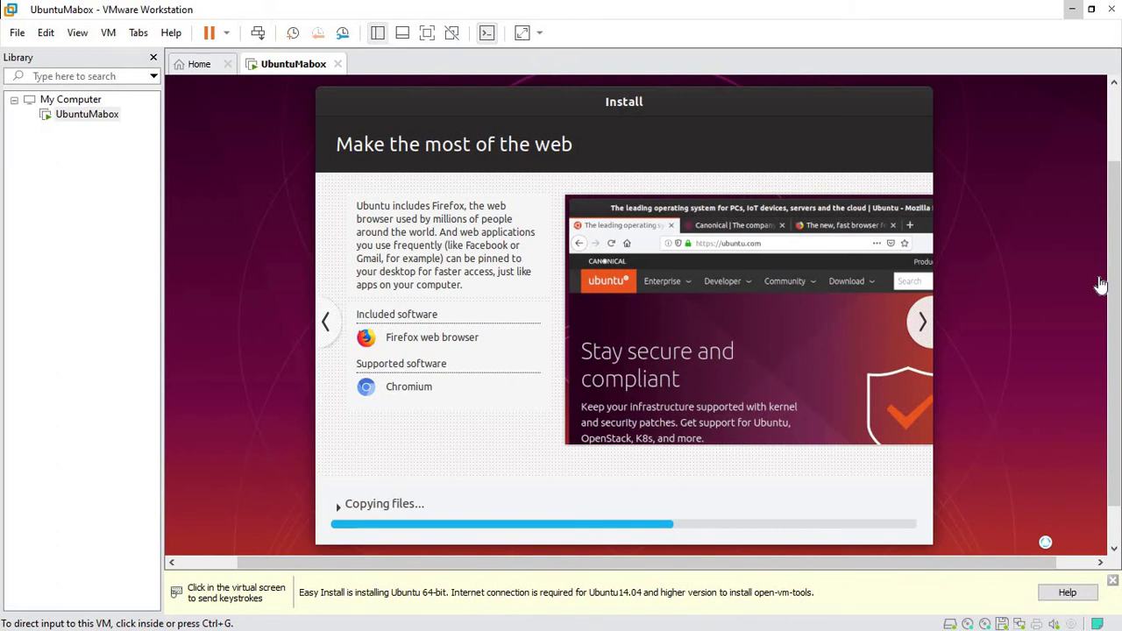
click(925, 333)
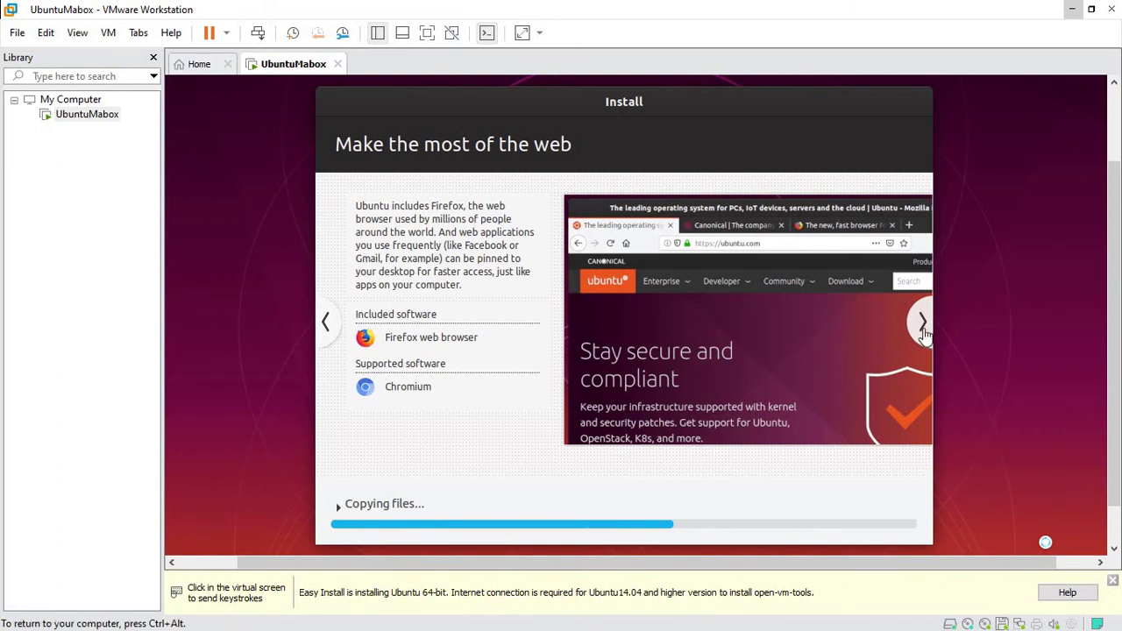
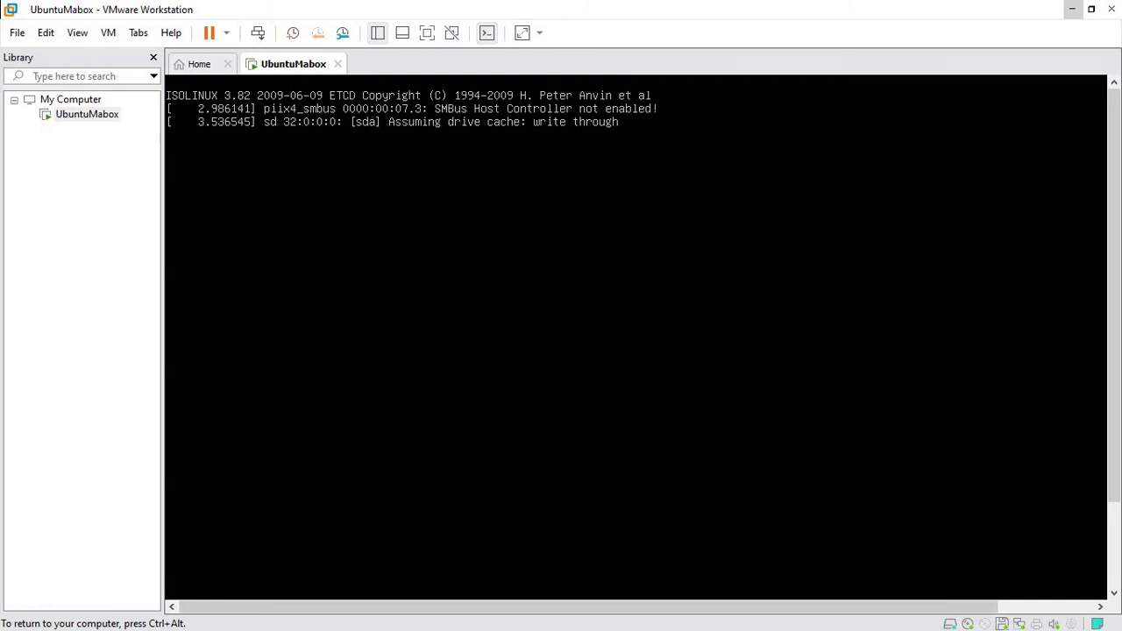
Release input from the guest, power off the UbuntuMabox virtual machine and power it on again
key(ctrl+alt)
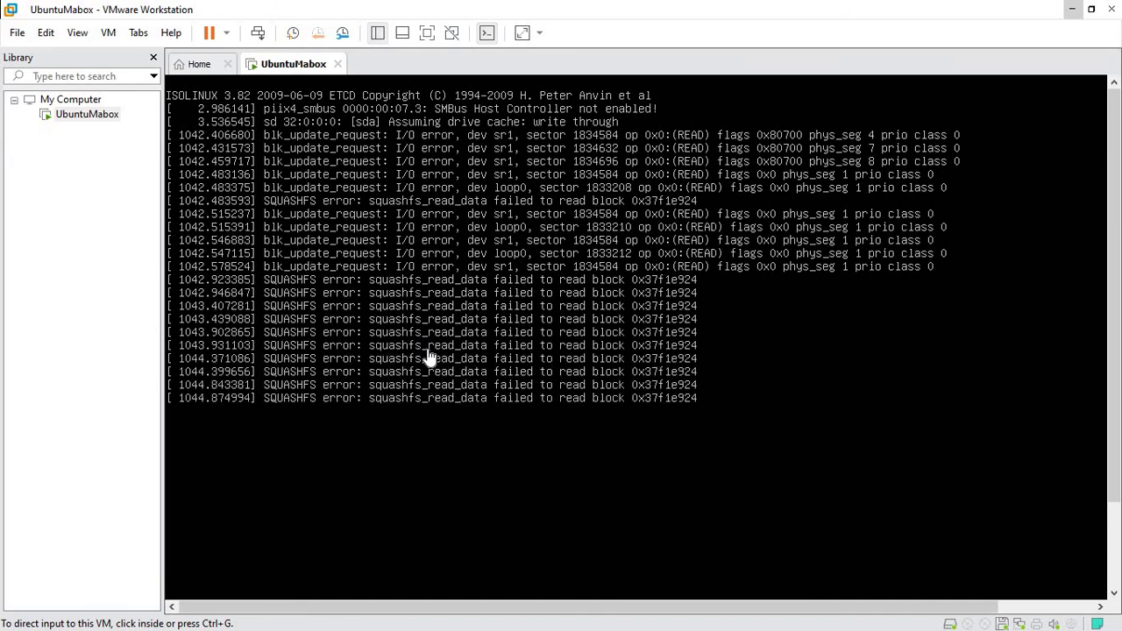
click(226, 34)
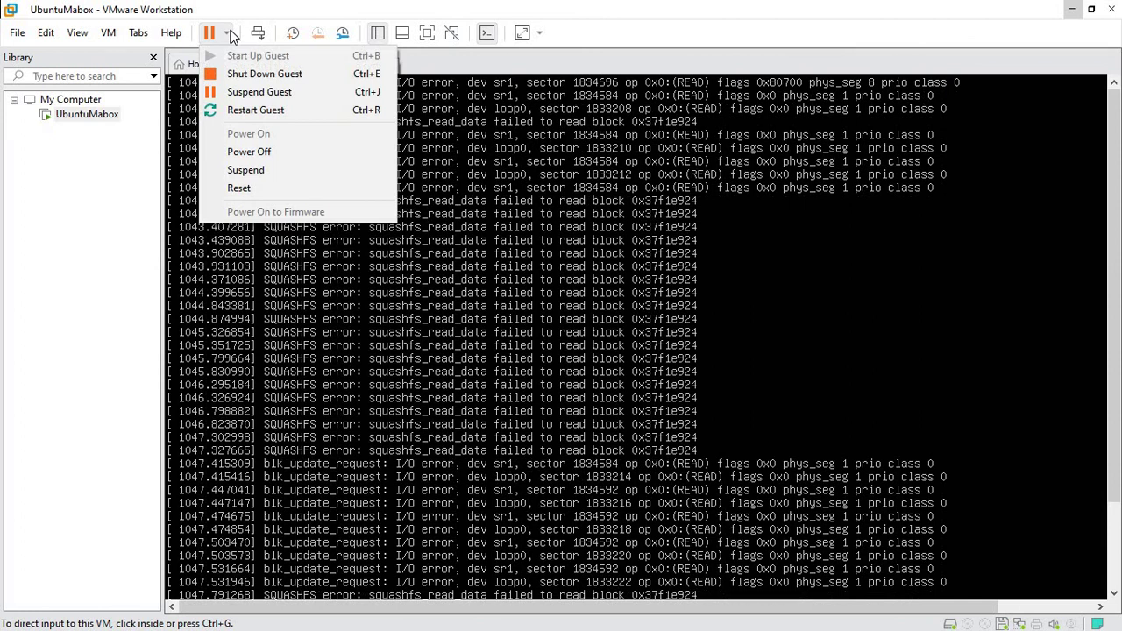
click(275, 156)
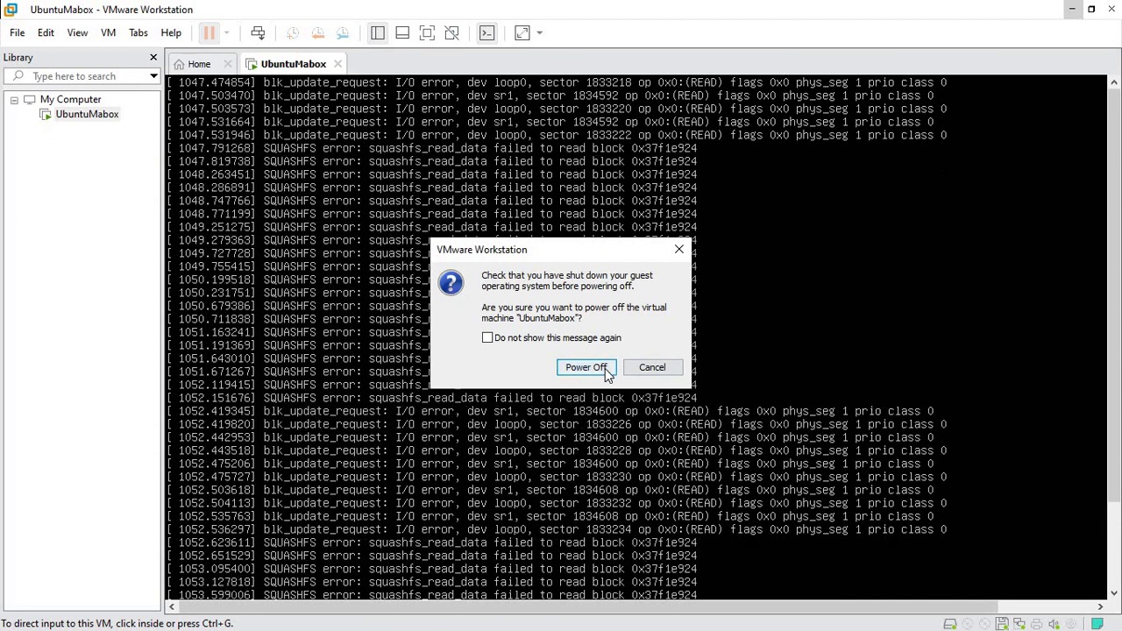
click(605, 368)
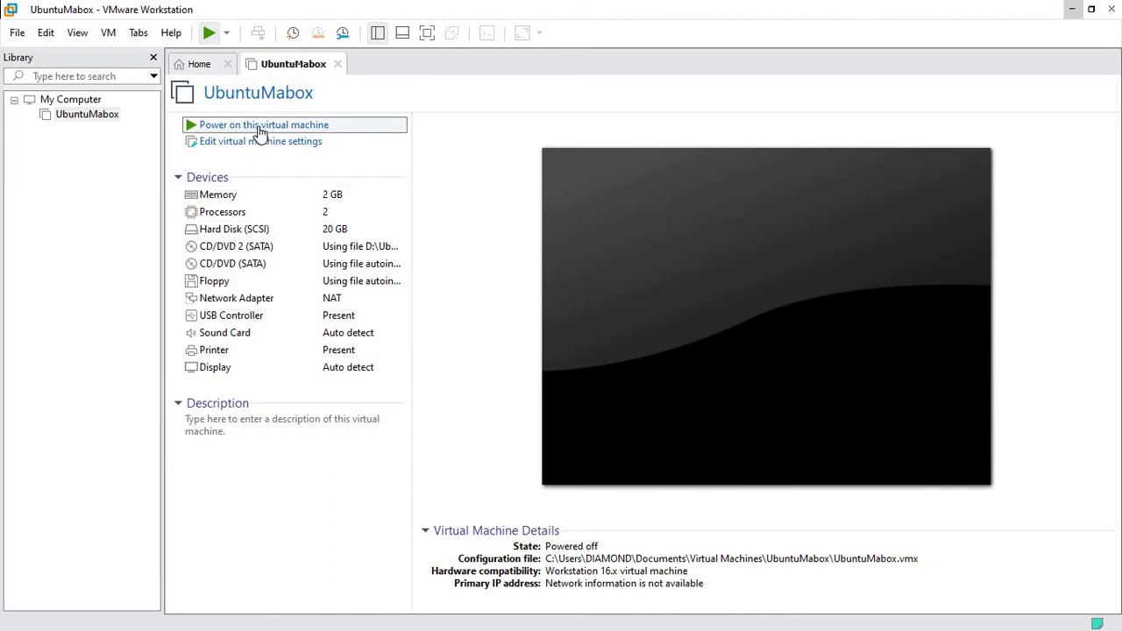
click(194, 125)
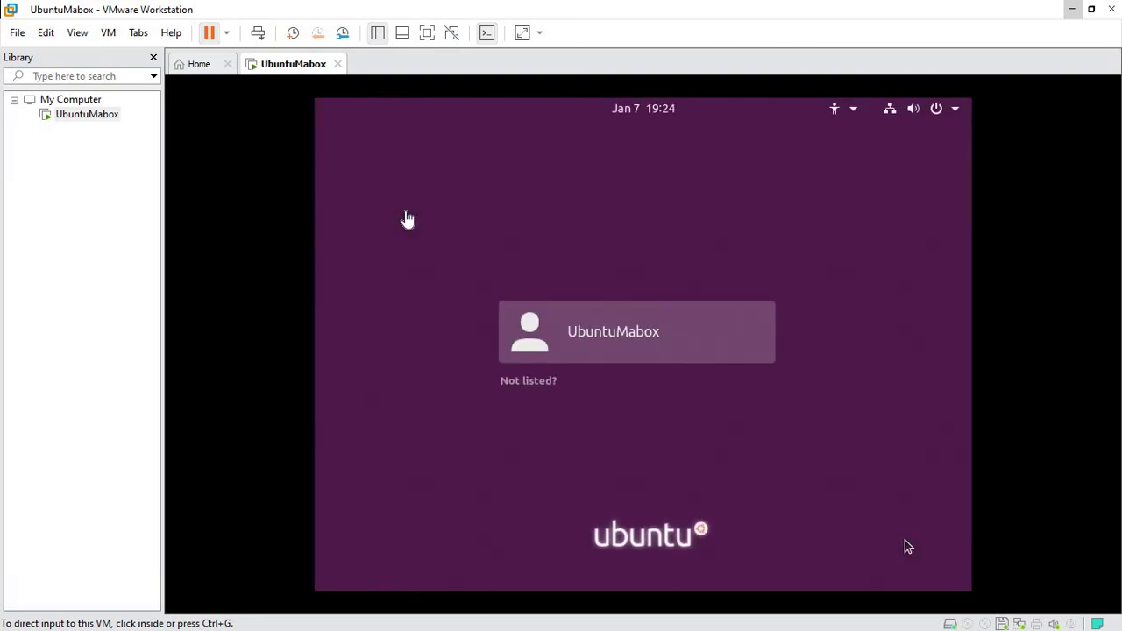
Sign in to Ubuntu as the UbuntuMabox user with the account password
click(609, 333)
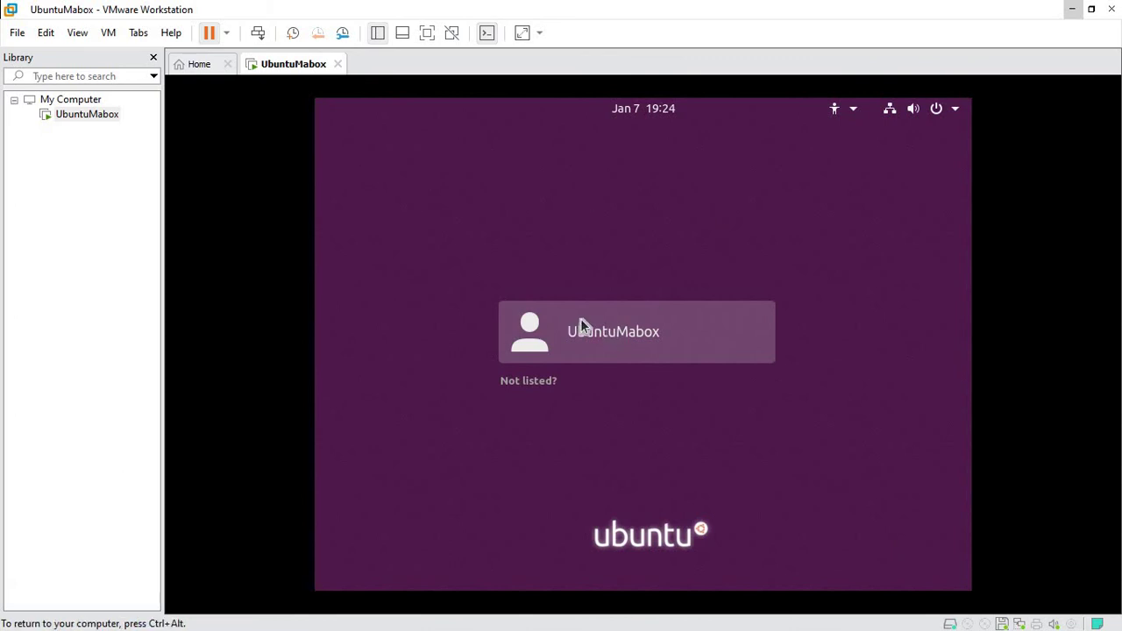
click(580, 322)
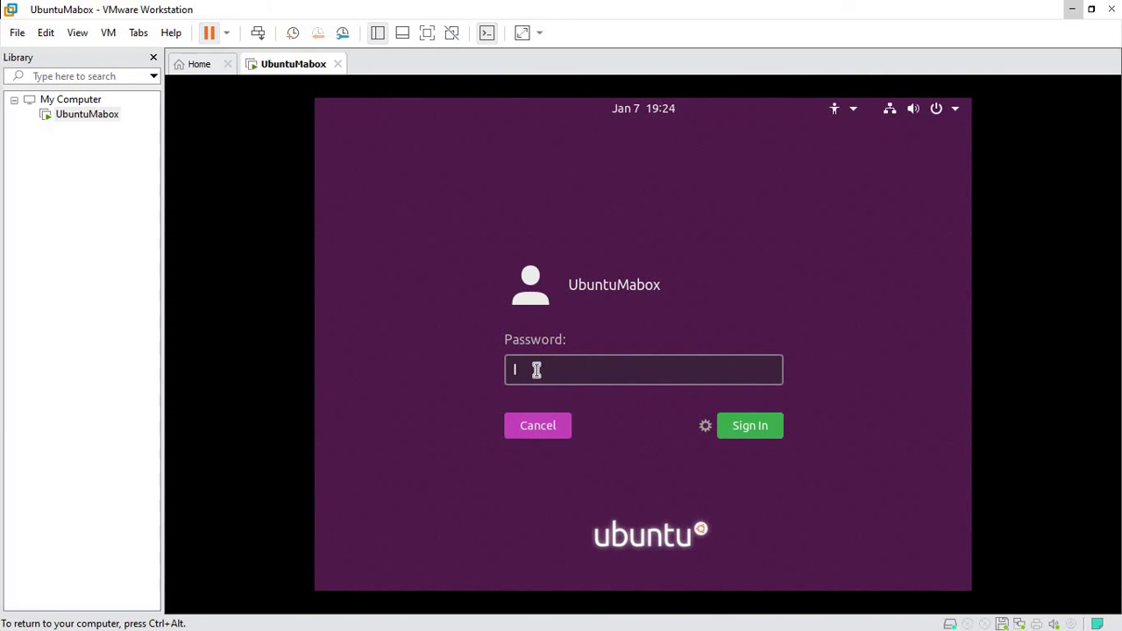
text(*********)
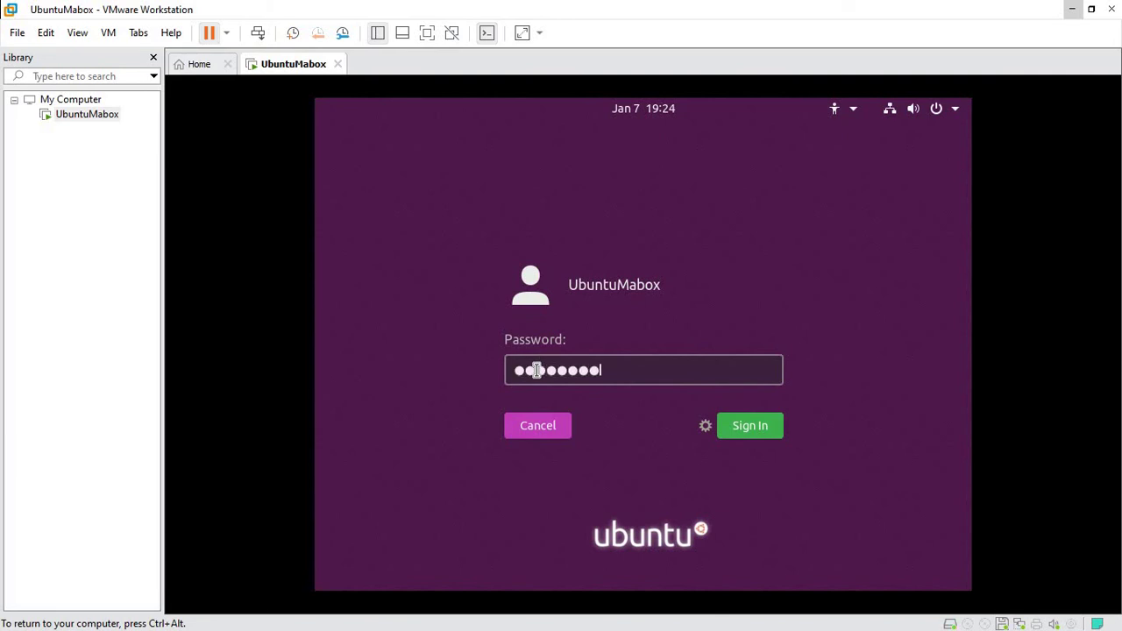
click(769, 435)
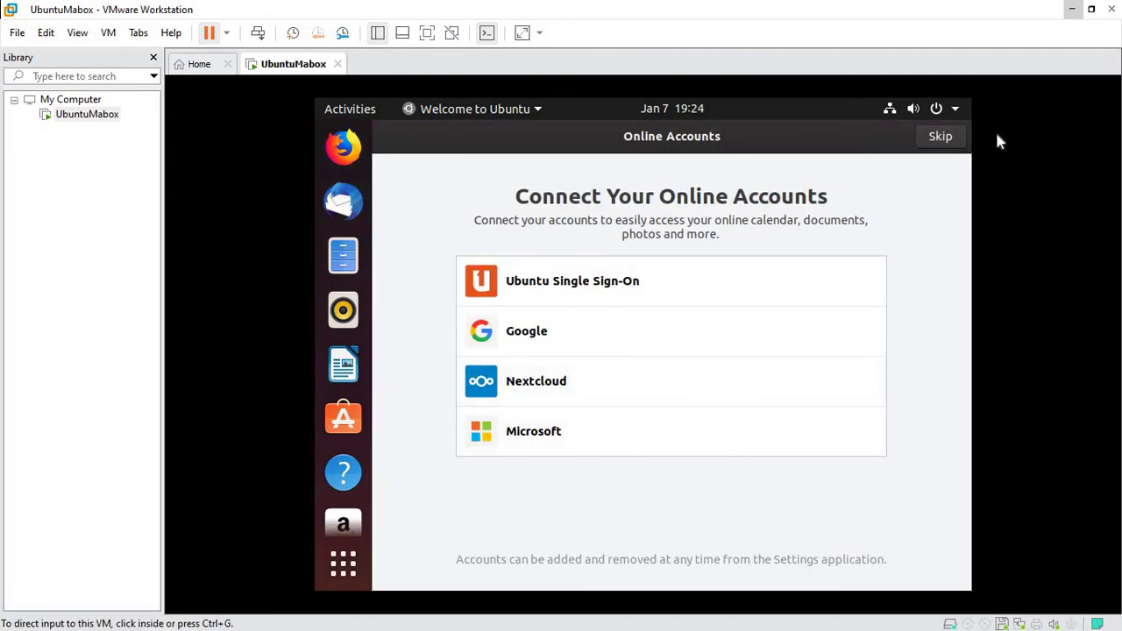
Complete Ubuntu's welcome setup, skipping the online accounts and keeping the option to send system info to Canonical
click(941, 138)
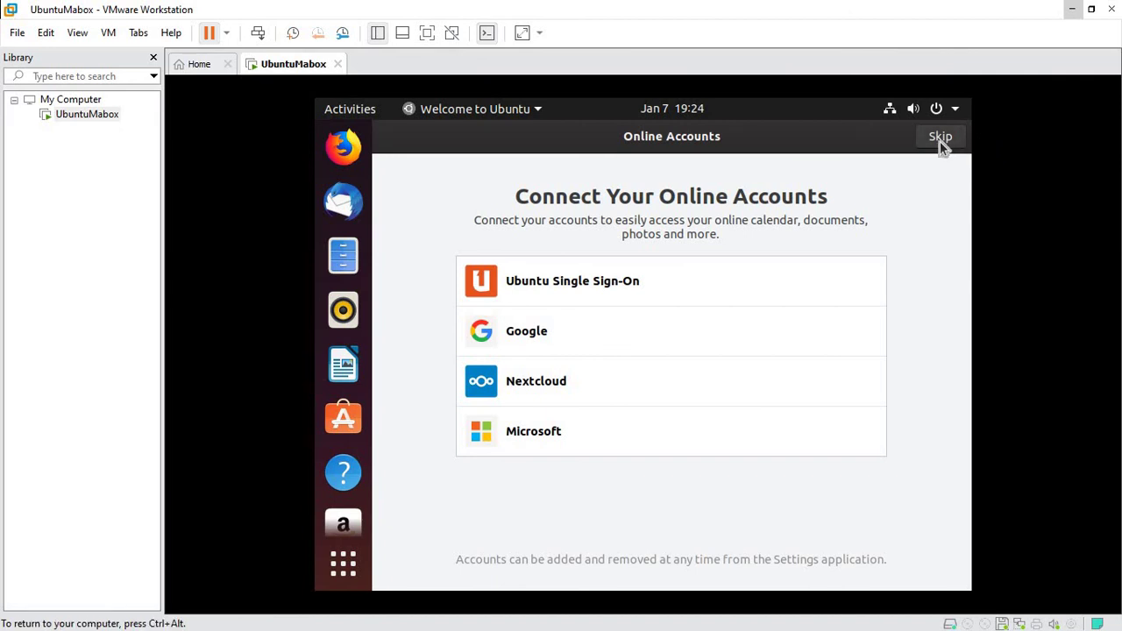
click(940, 138)
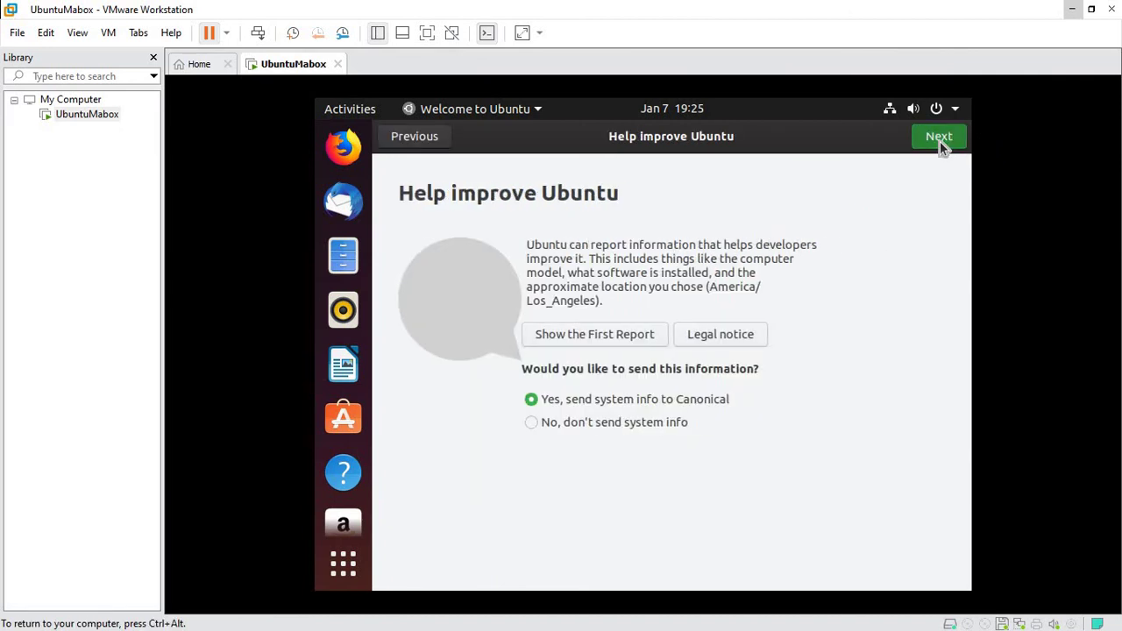
click(939, 139)
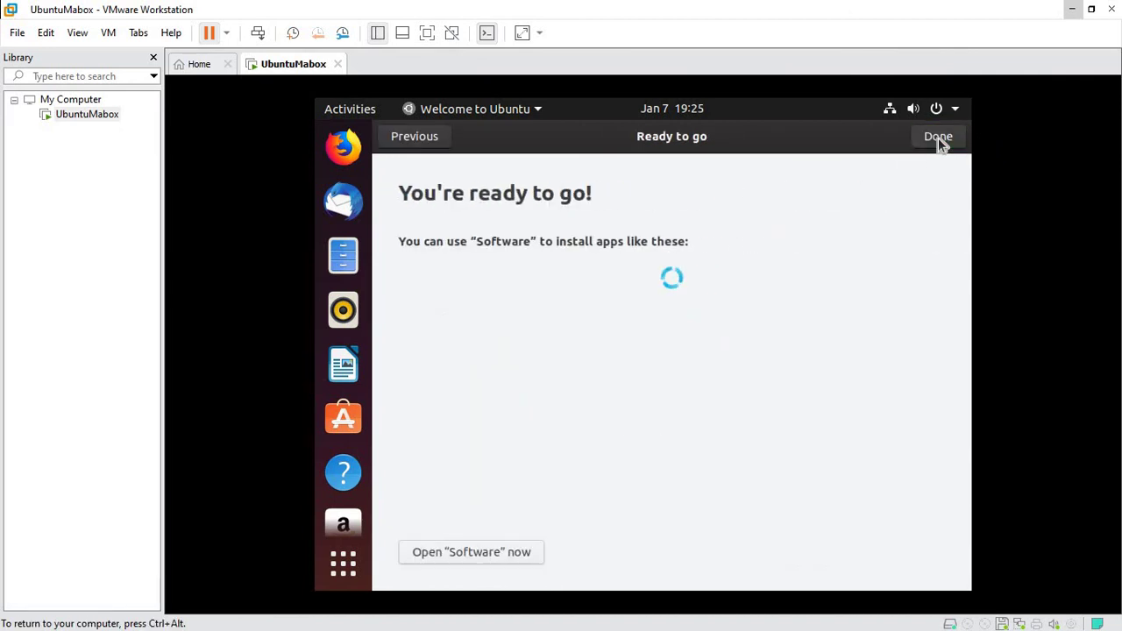
click(934, 140)
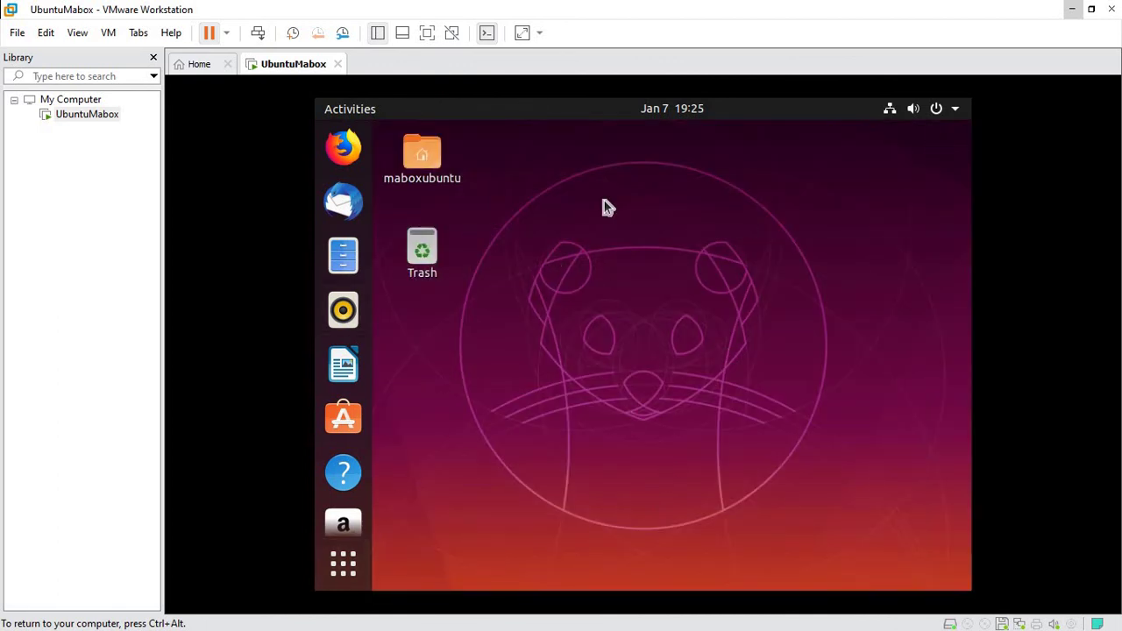
Search the Ubuntu applications for "ter" and open Terminal
click(352, 564)
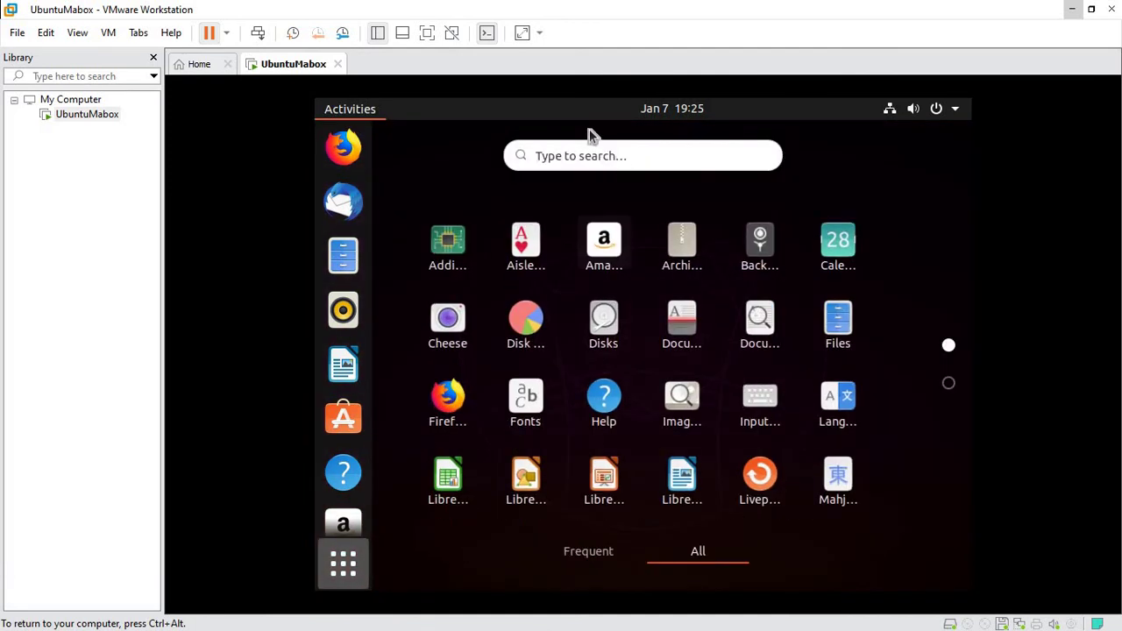
click(557, 155)
text(ter)
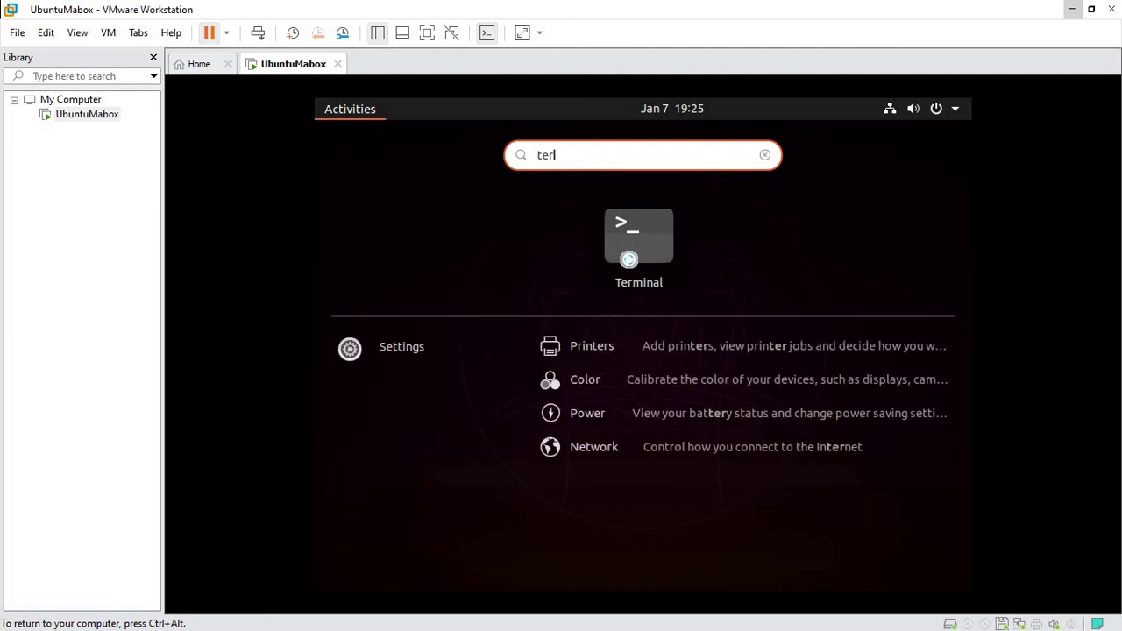
click(628, 259)
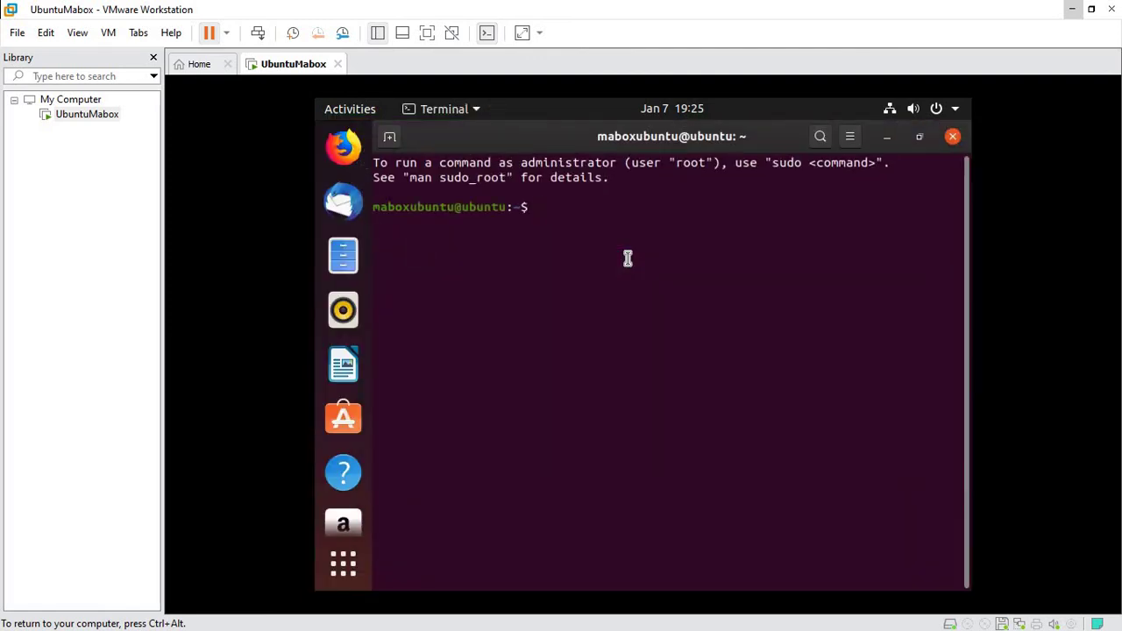
Run ip addr show in the terminal and highlight the IPv4 address of the ens33 interface
text(ip addr show)
key(Return)
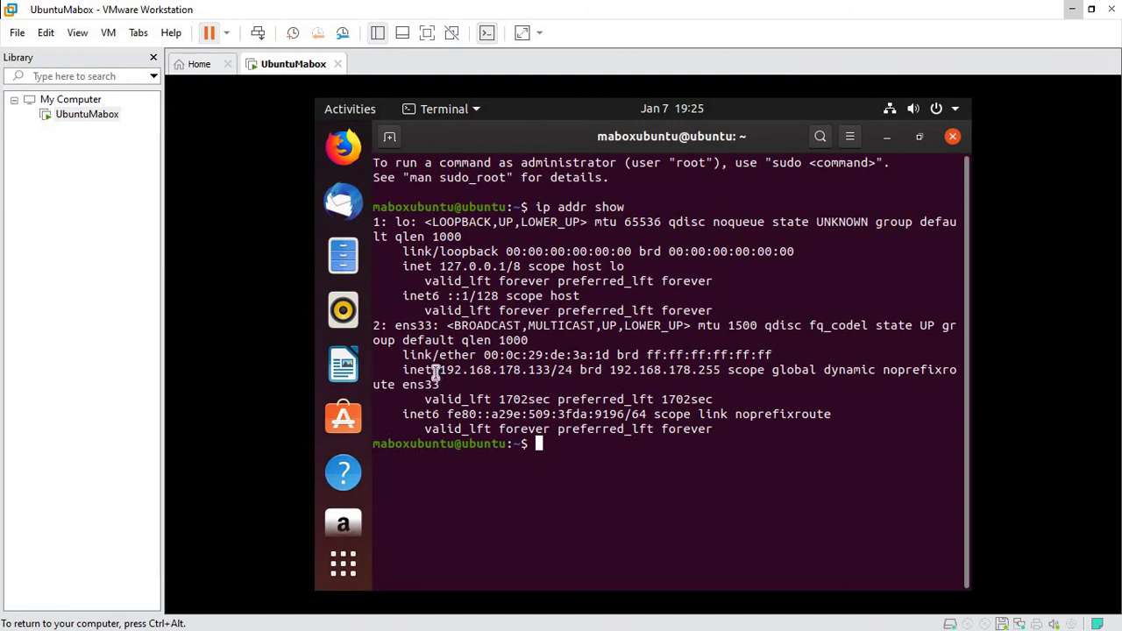
drag(438, 370, 573, 370)
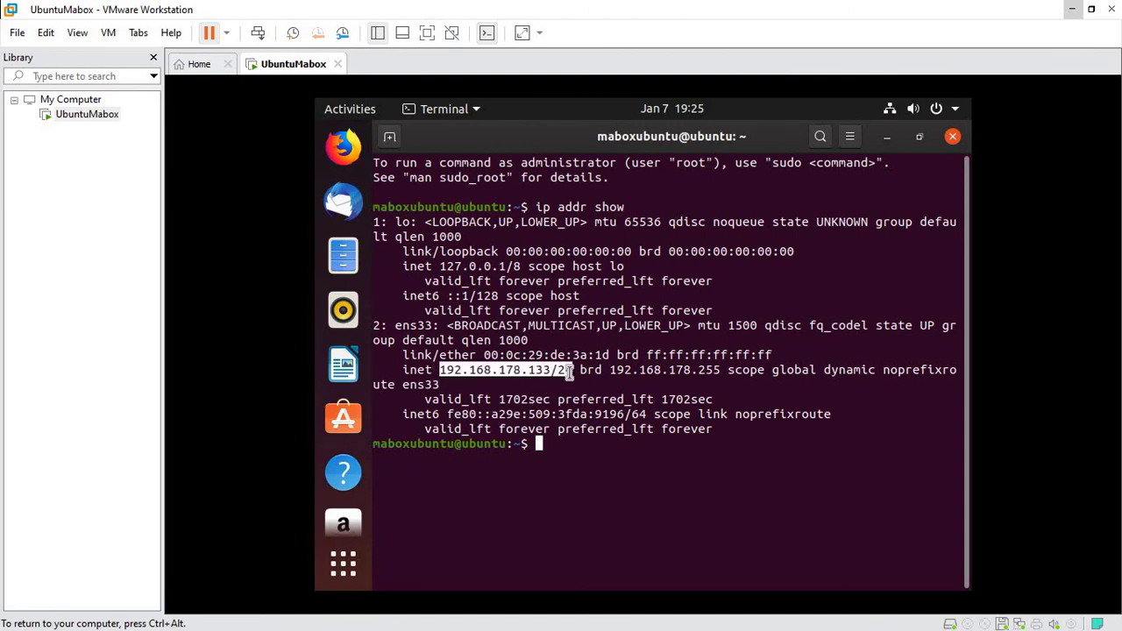
Check the wired connection's options in Ubuntu's system status area, leaving them as they are
click(889, 113)
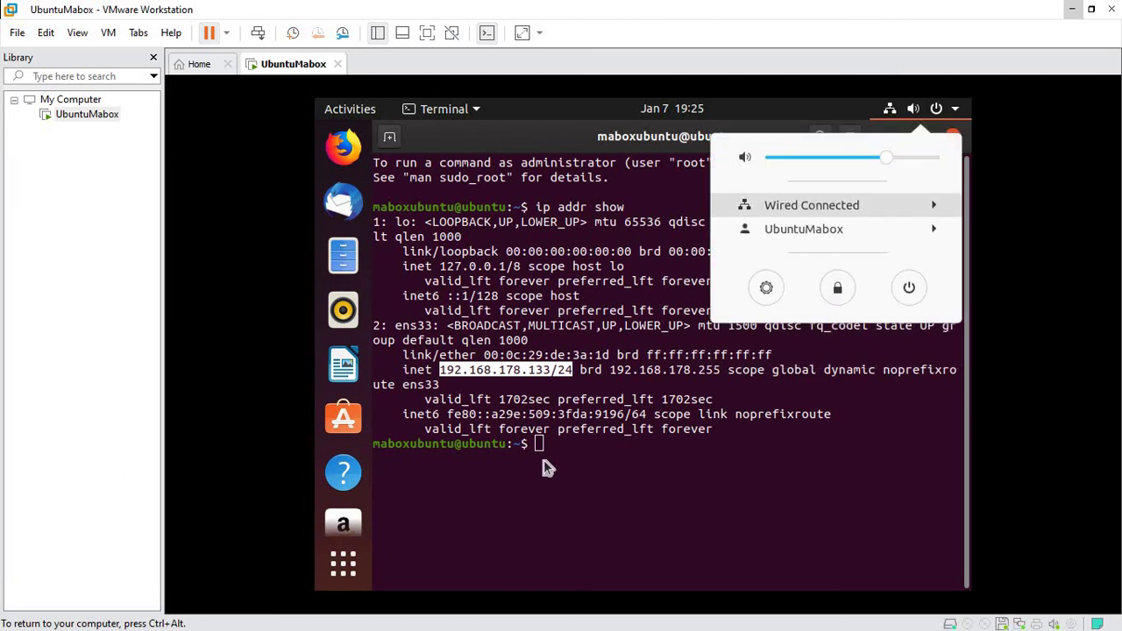
key(Return)
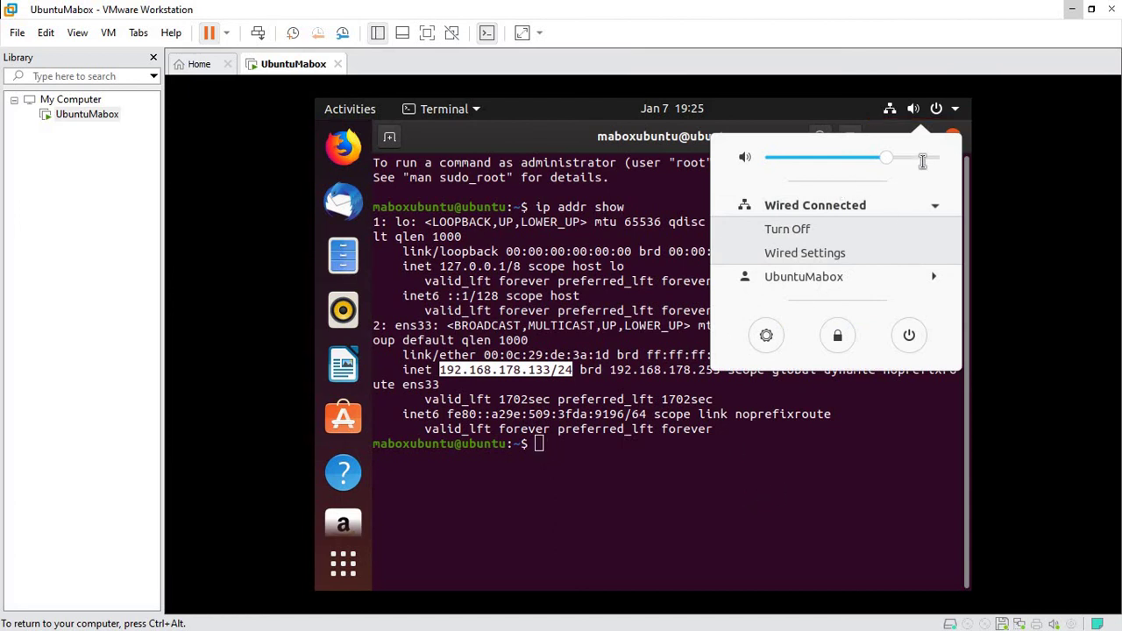
click(893, 106)
Run the nmap command without arguments in the terminal
text(n)
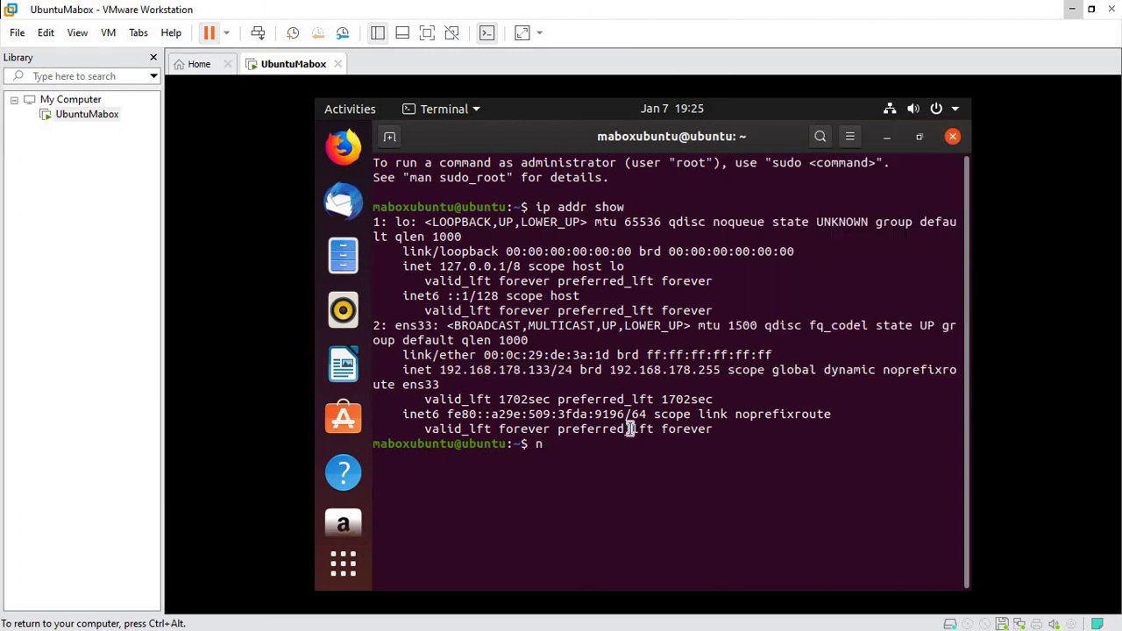
text(mpa)
key(BackSpace)
key(BackSpace)
key(BackSpace)
key(BackSpace)
text(nmap)
key(Return)
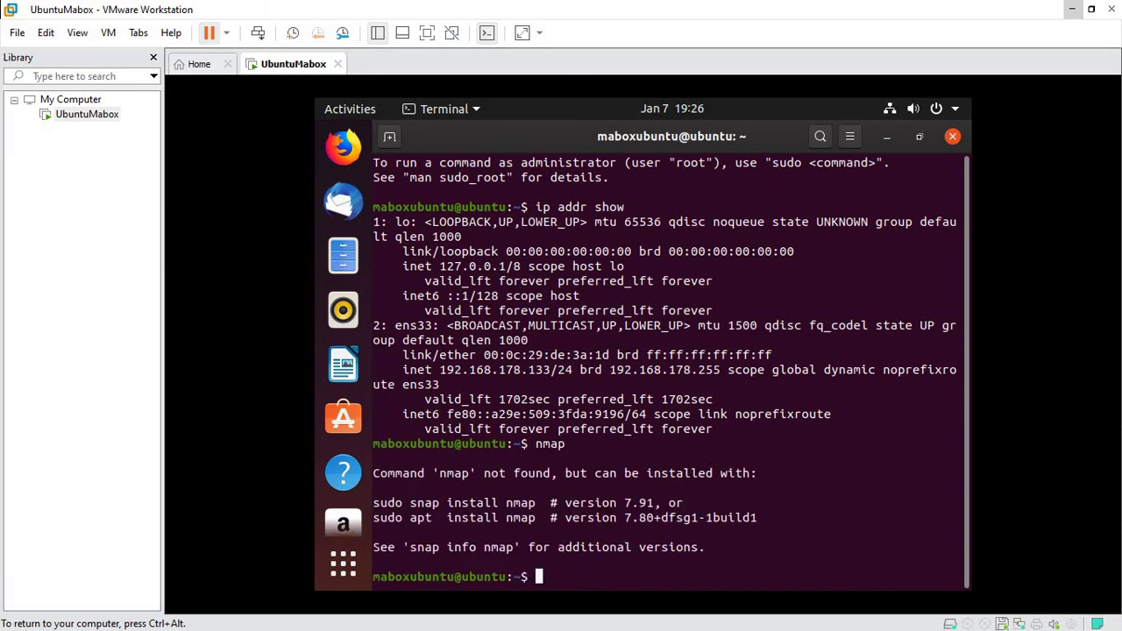
Minimize the terminal, restore the virtual machine window to its smaller size and show the host's hidden notification icons
click(888, 136)
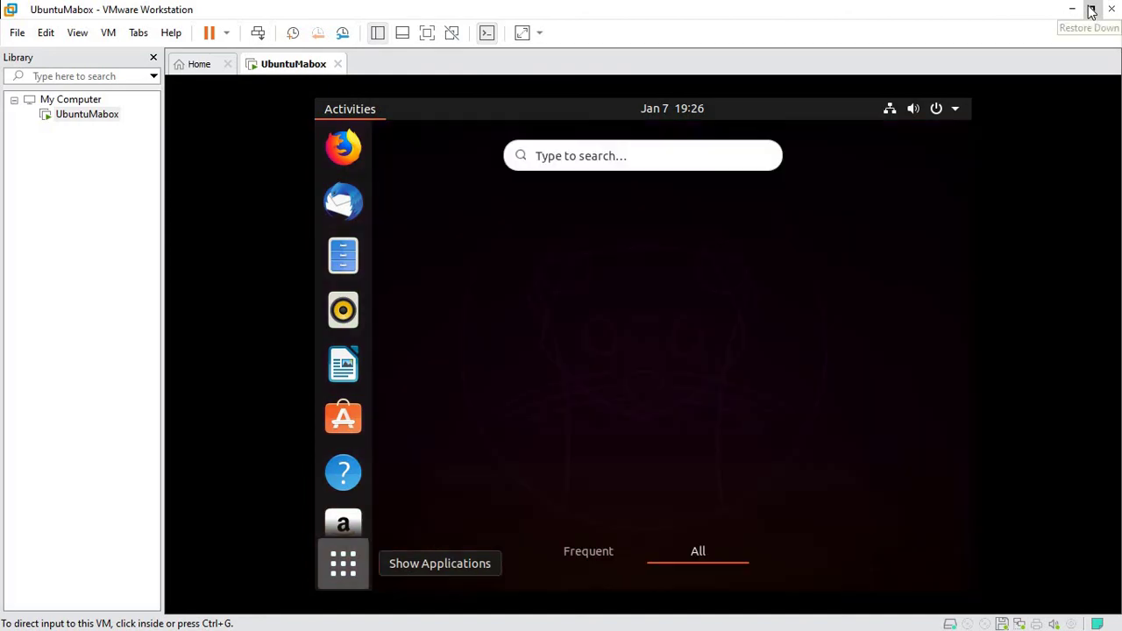
click(1092, 9)
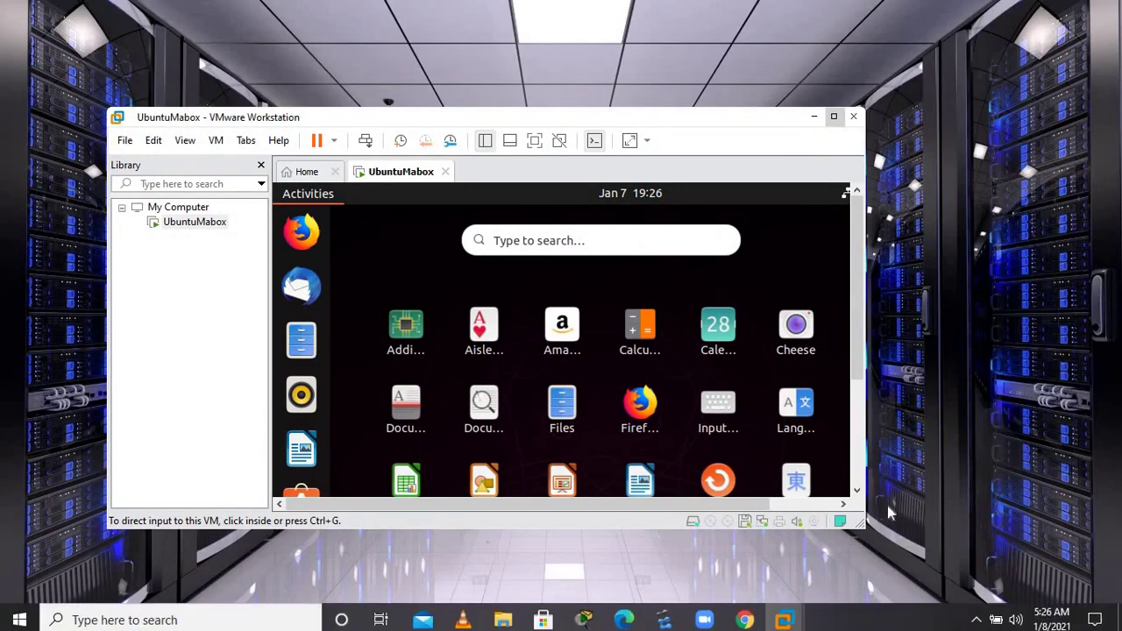
click(977, 614)
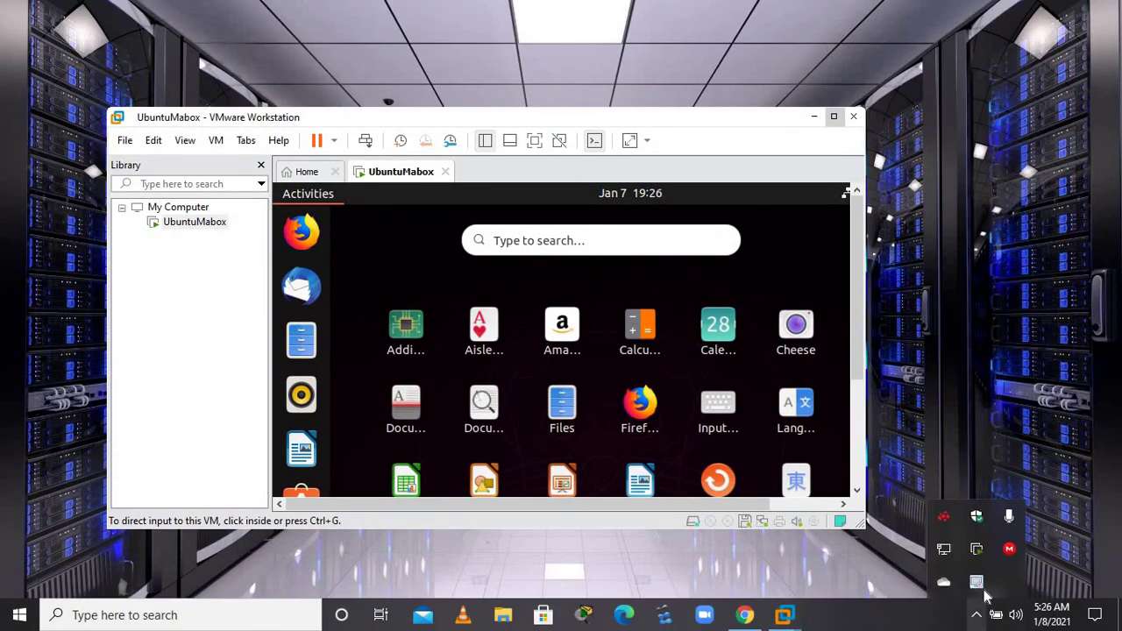